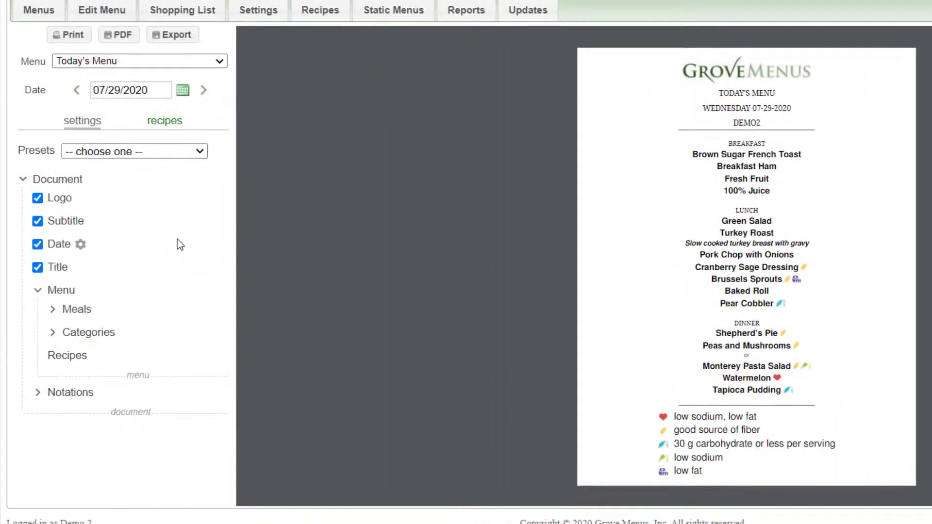
Look through the menu list and tutorial video, then return the preview to Today's Menu.
left_click(215, 67)
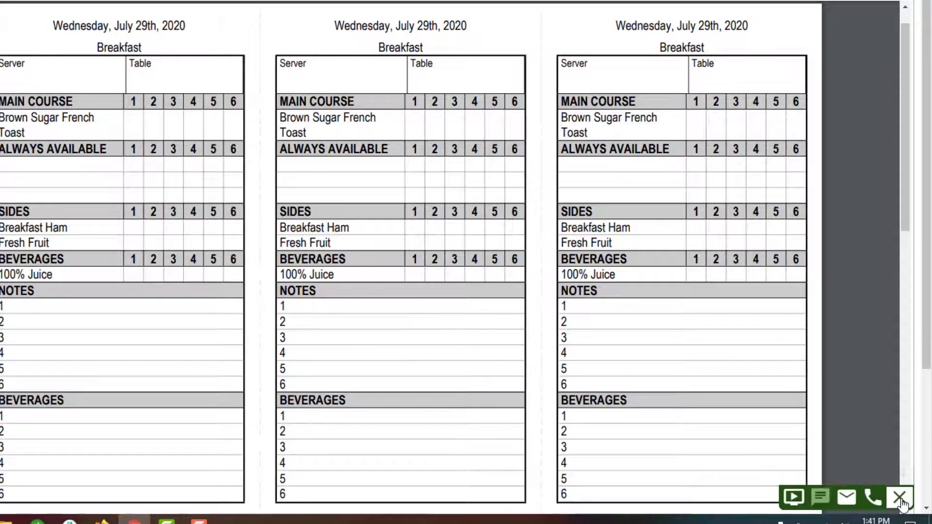
left_click(793, 497)
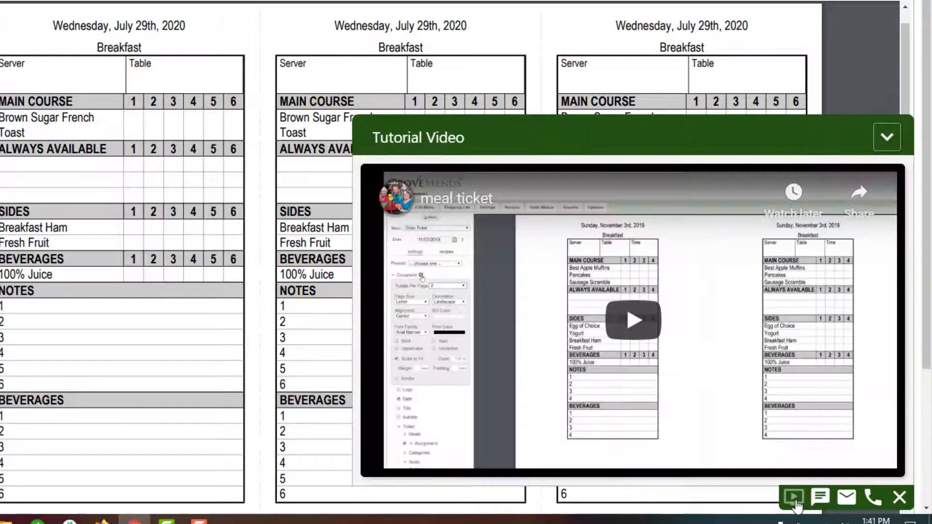
left_click(886, 138)
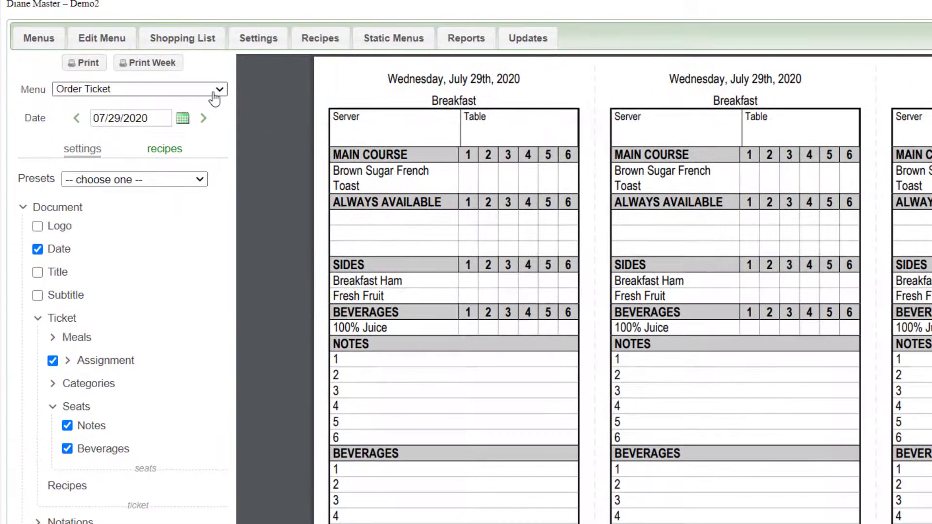
left_click(218, 89)
left_click(155, 181)
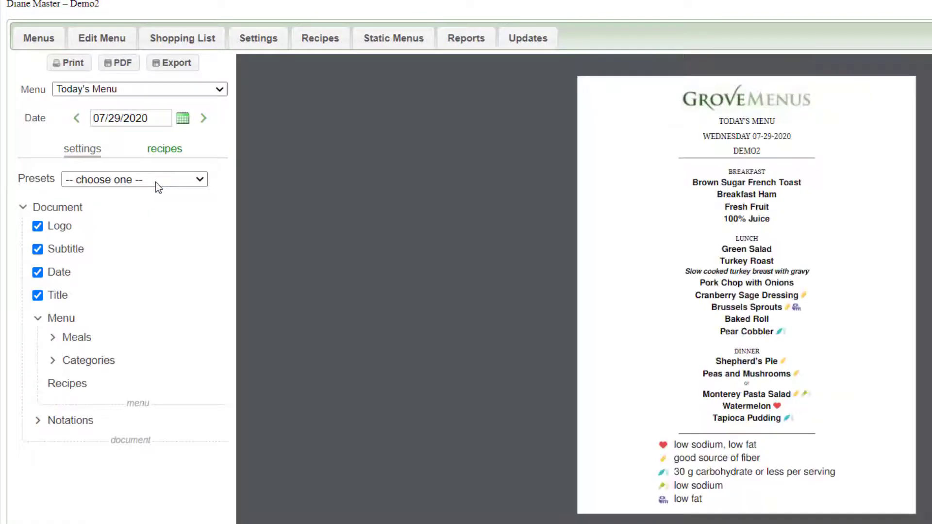
Select Commorant Half Fold and save the current settings before loading a preset.
left_click(200, 180)
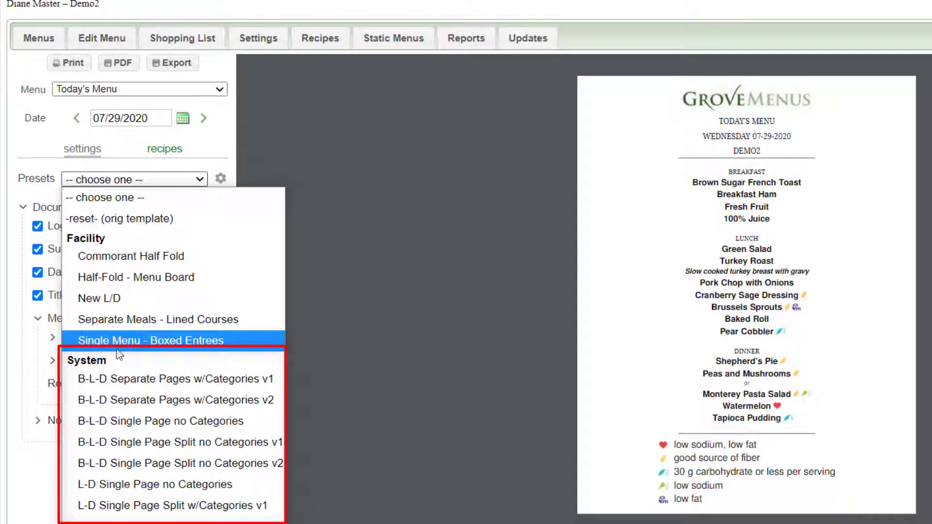
left_click(153, 257)
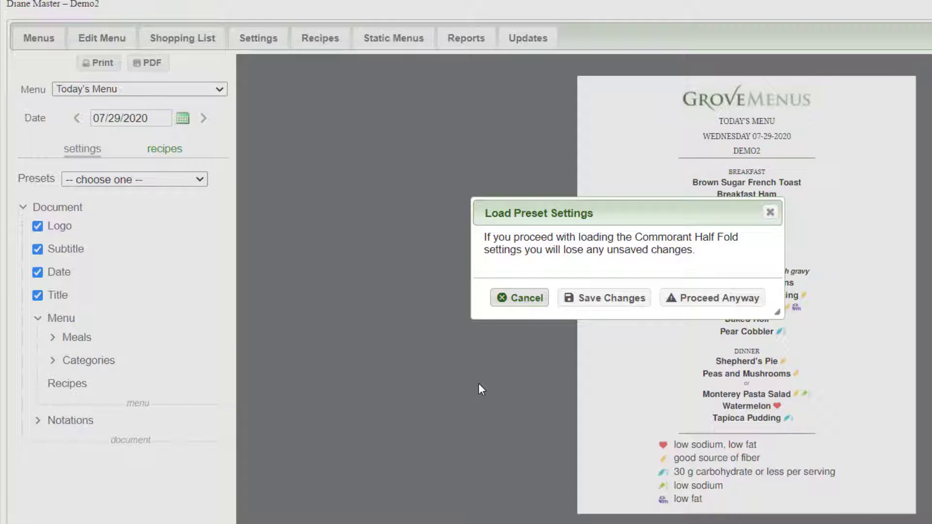
left_click(600, 300)
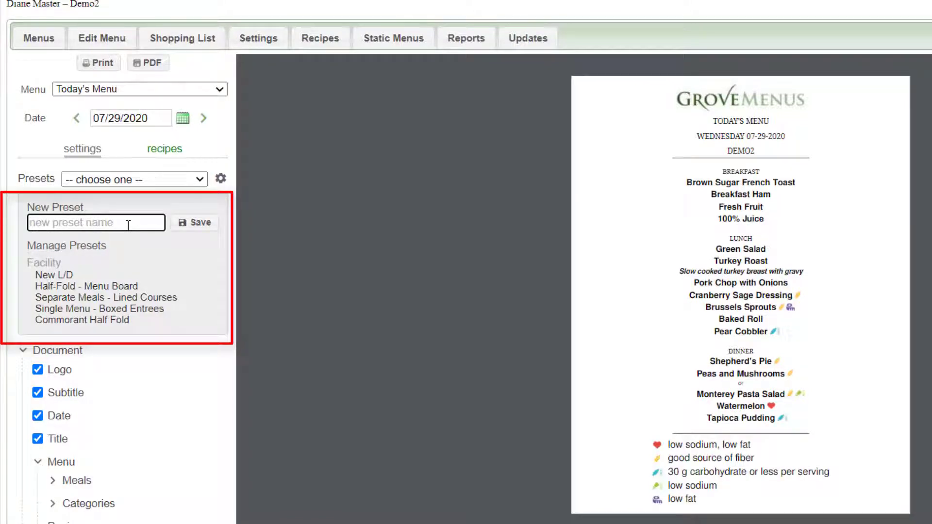
mouse_move(72, 276)
left_click(221, 179)
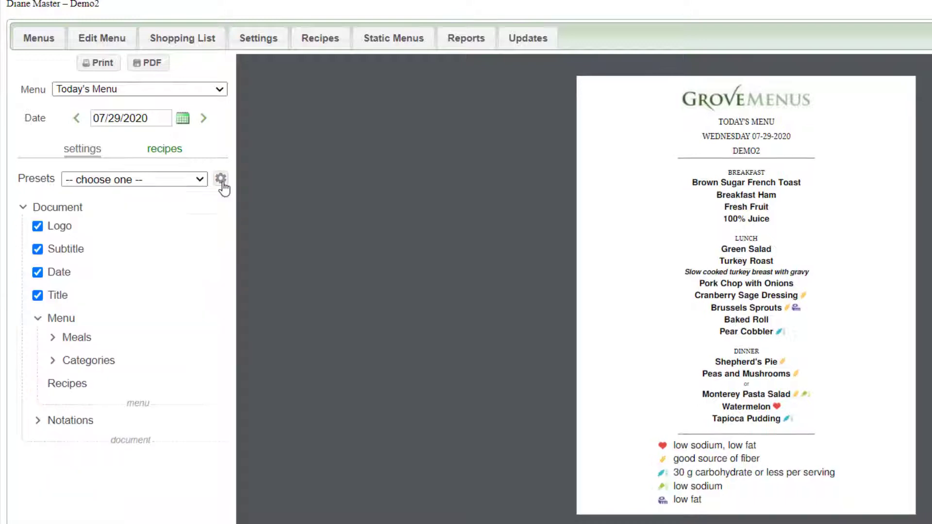
Load Commorant Half Fold, then Separate Meals - Lined Courses, discarding unsaved changes.
left_click(197, 182)
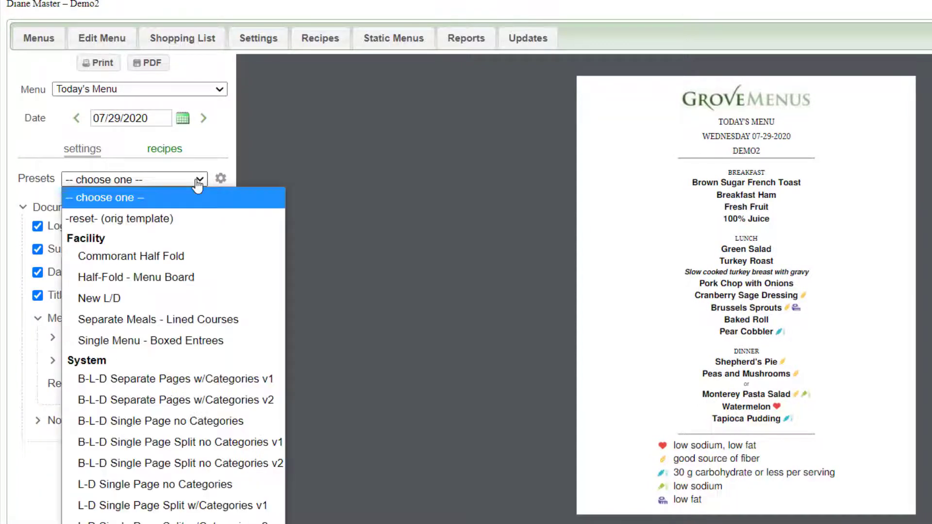
left_click(168, 253)
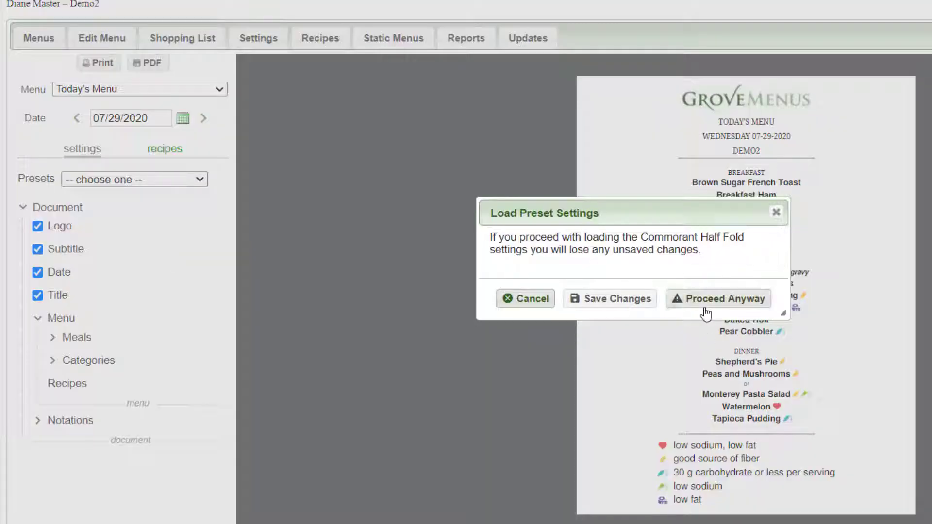
left_click(717, 299)
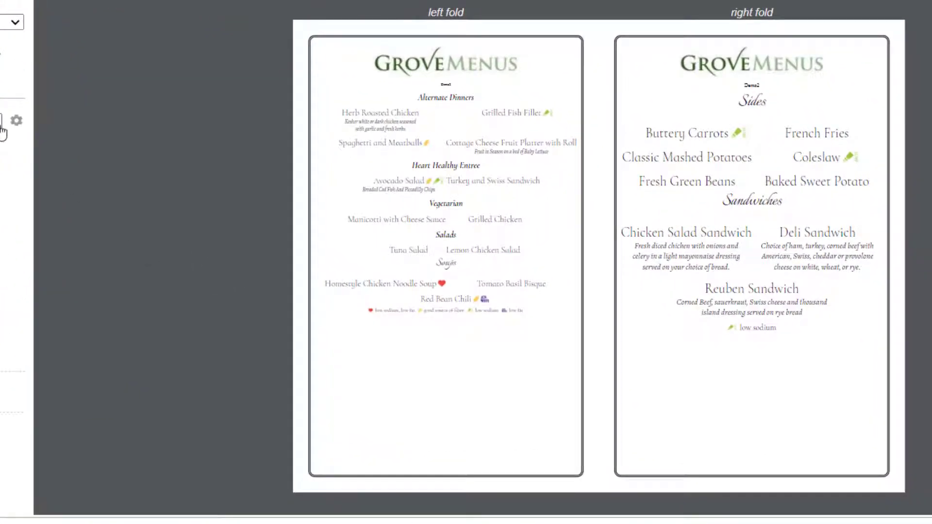
left_click(3, 130)
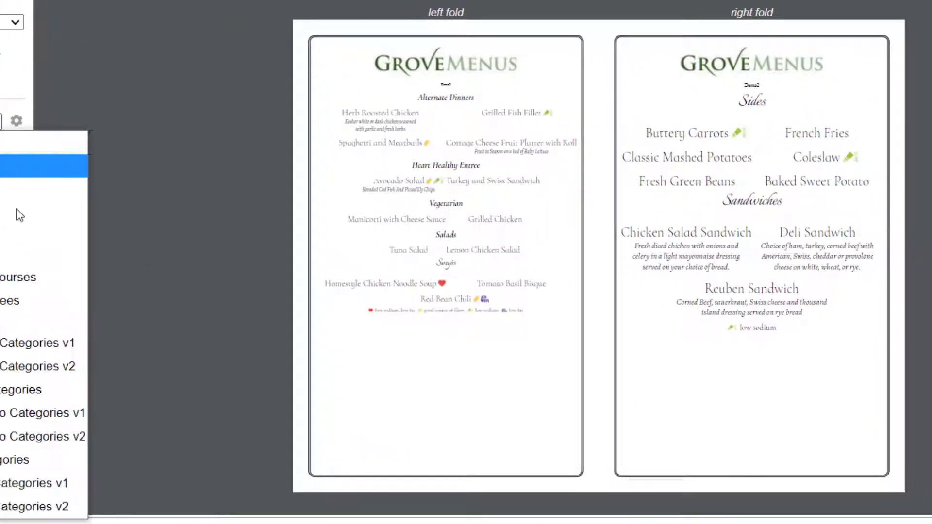
left_click(24, 277)
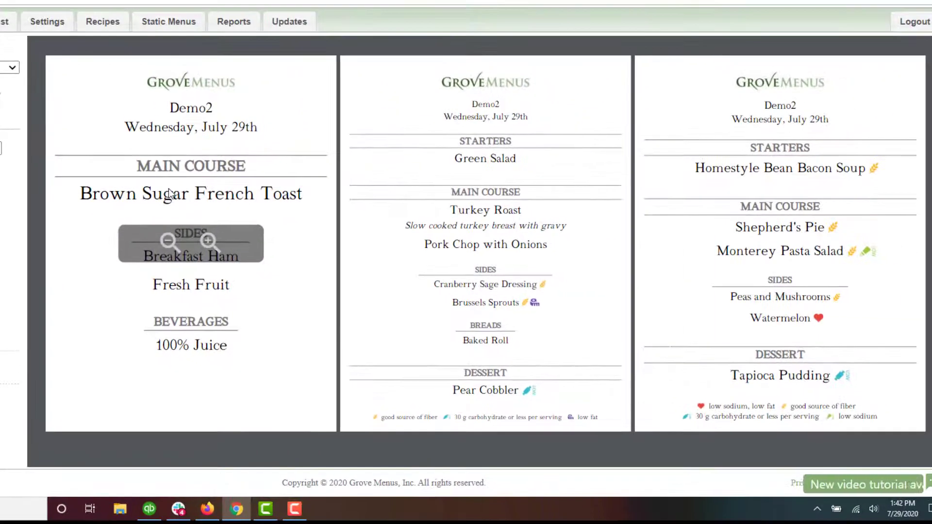
left_click(1, 148)
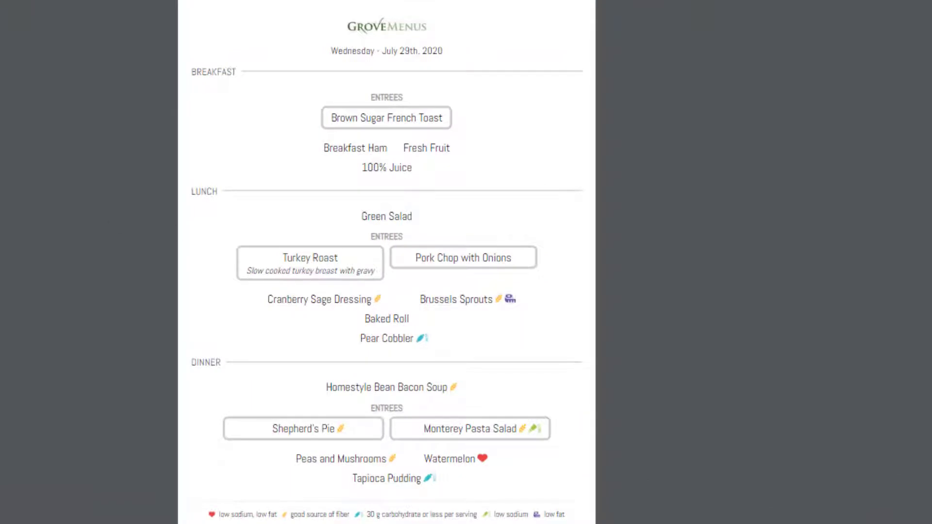
left_click(156, 184)
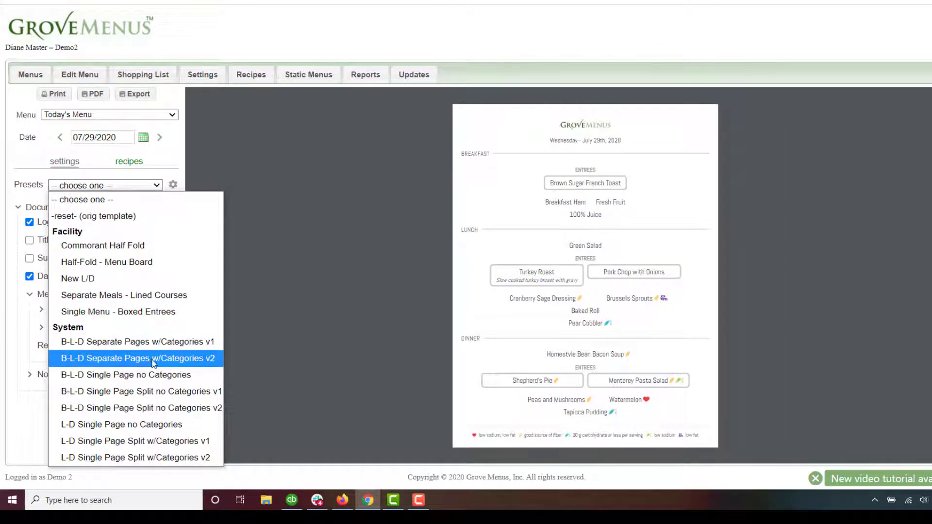
Load the B-L-D Separate Pages w/Categories v2 preset, discarding unsaved changes.
left_click(154, 359)
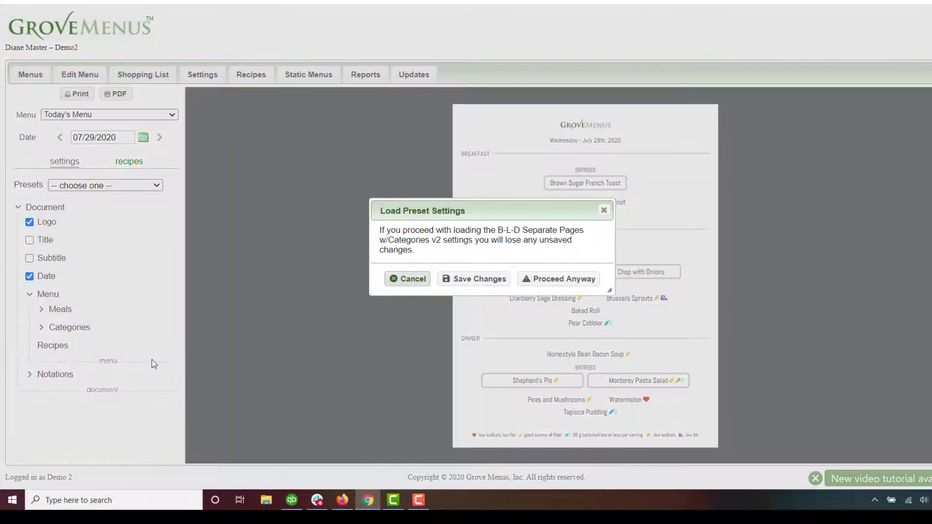
left_click(545, 282)
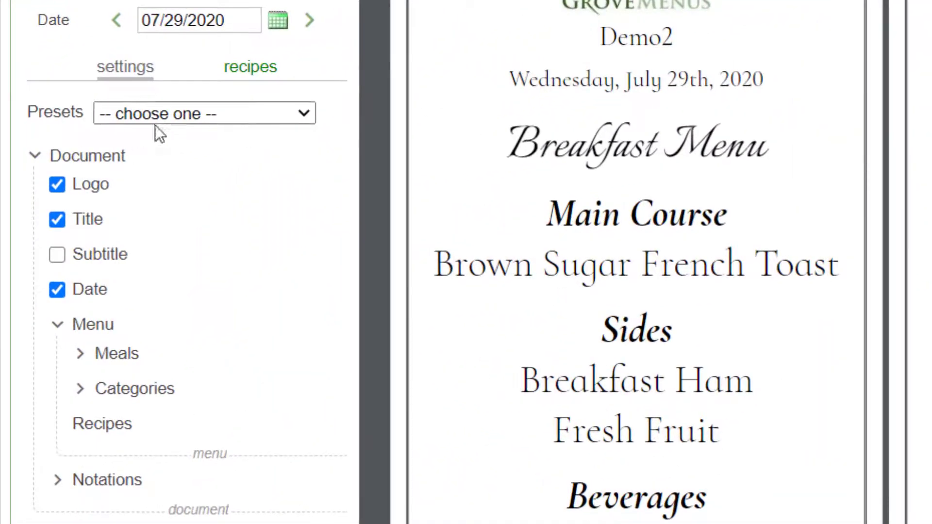
mouse_move(81, 190)
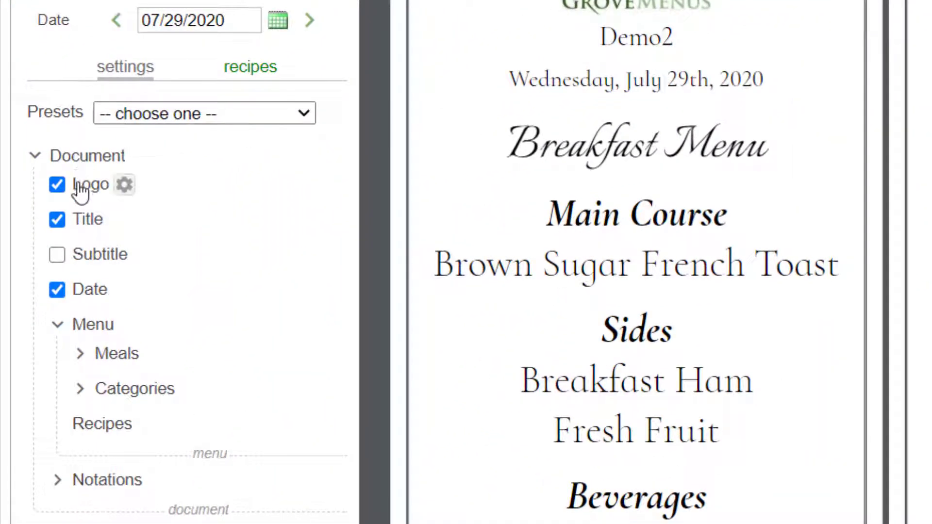
mouse_move(79, 167)
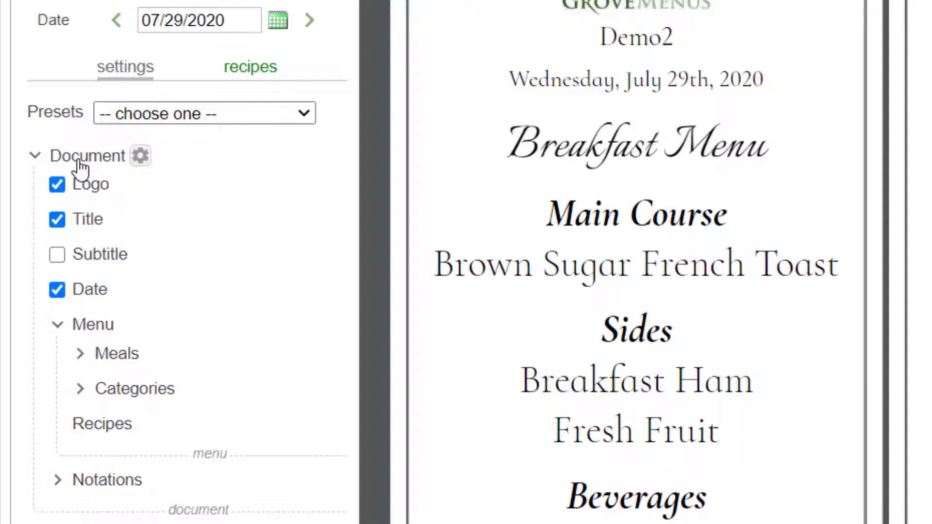
Browse the document-wide and Logo settings, then close the Logo settings.
left_click(141, 156)
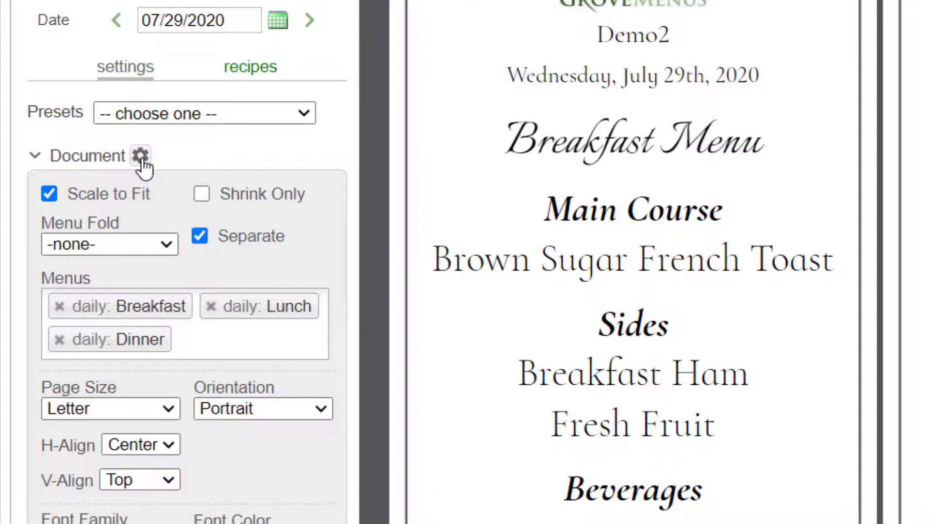
scroll(161, 241, "down", 4)
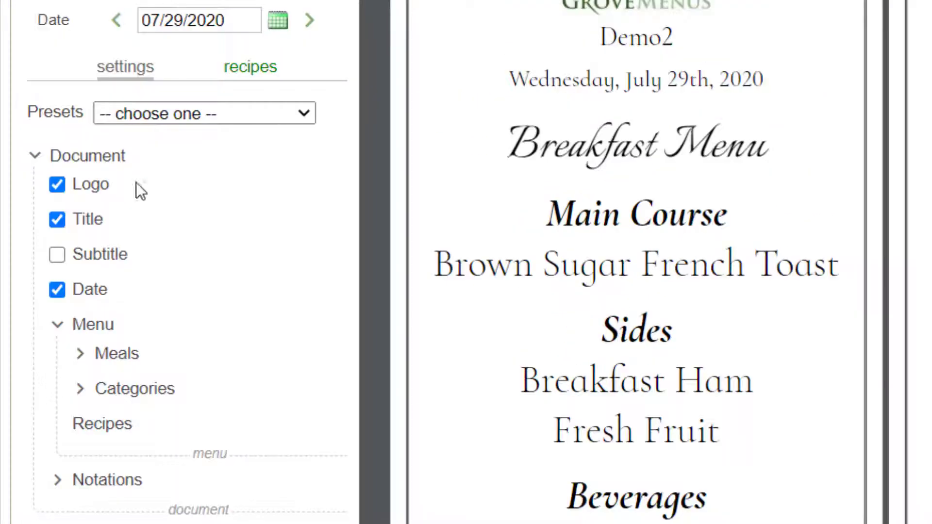
left_click(128, 189)
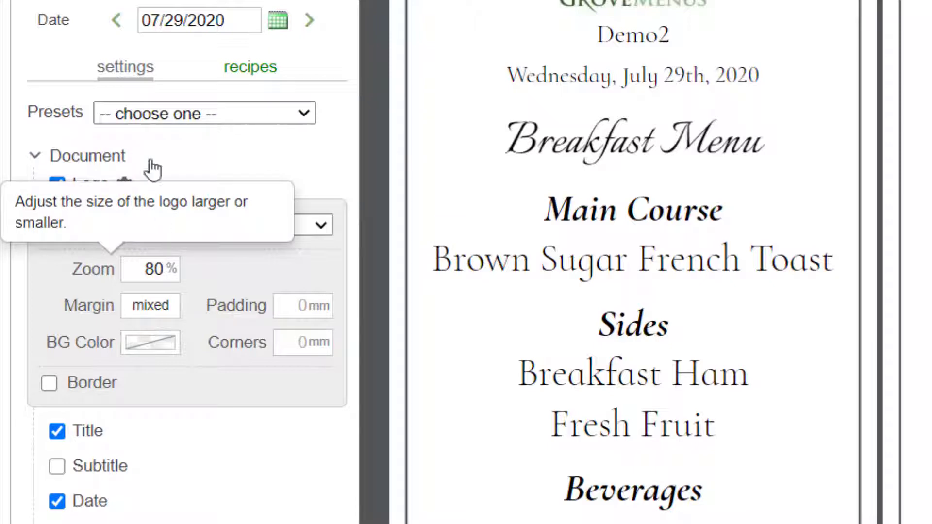
mouse_move(151, 162)
left_click(125, 185)
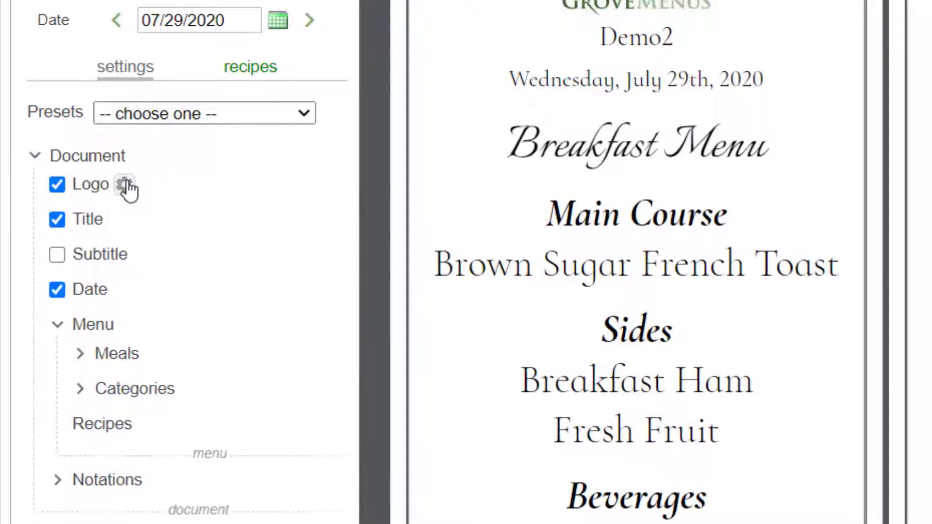
Collapse and re-expand the Document, Menu and Meals settings tree nodes.
left_click(35, 157)
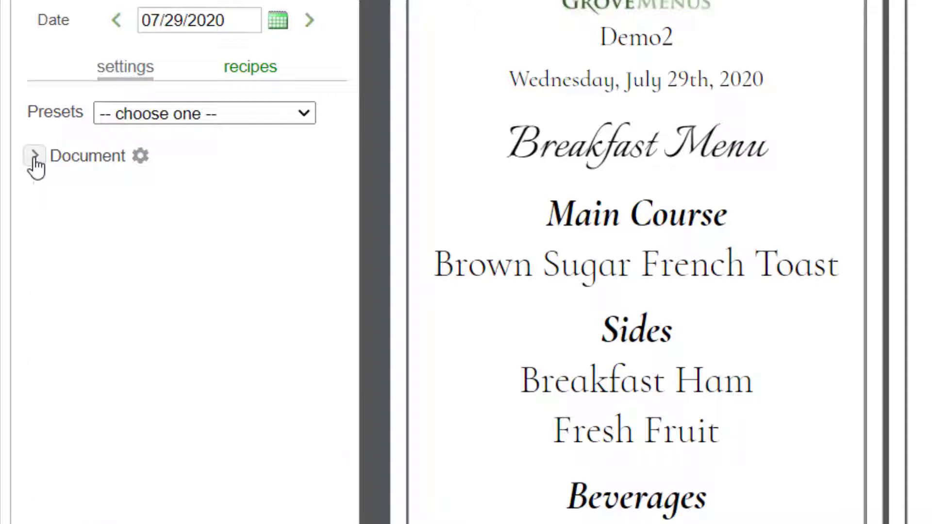
left_click(34, 156)
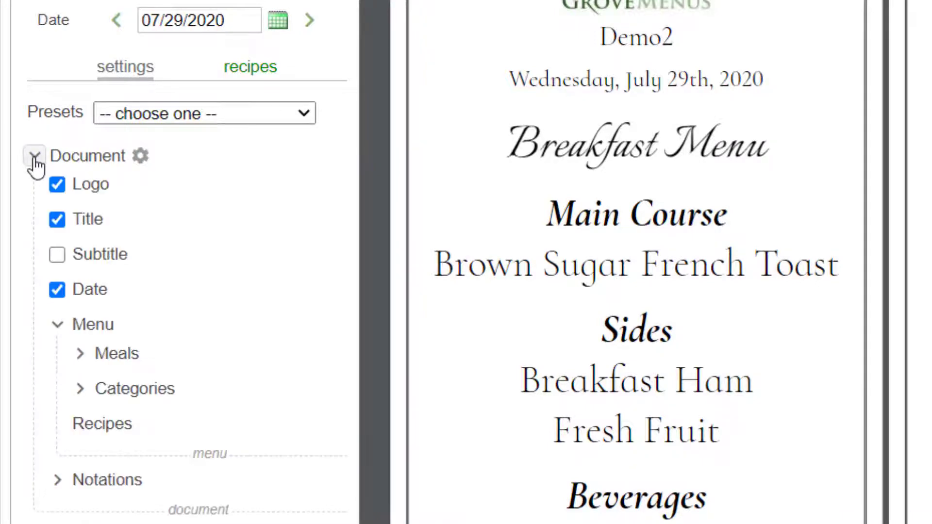
left_click(57, 324)
left_click(57, 328)
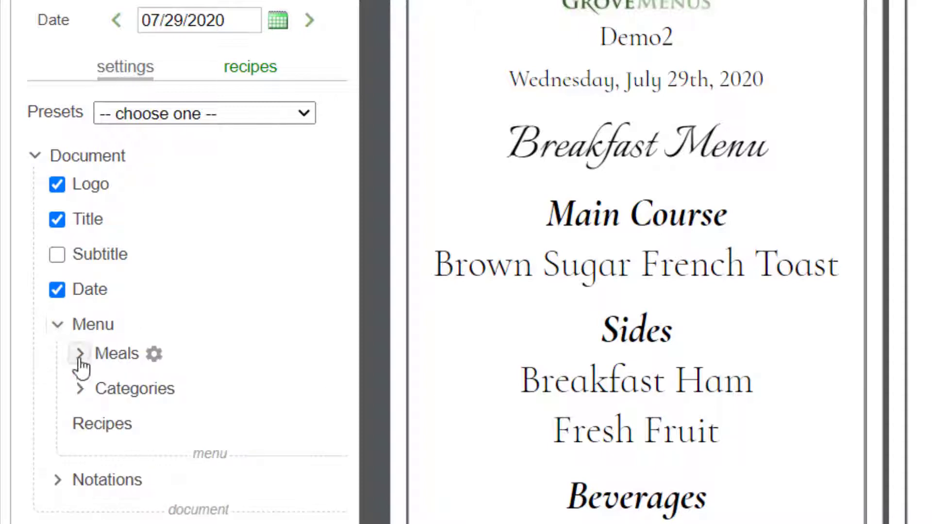
left_click(79, 358)
left_click(79, 358)
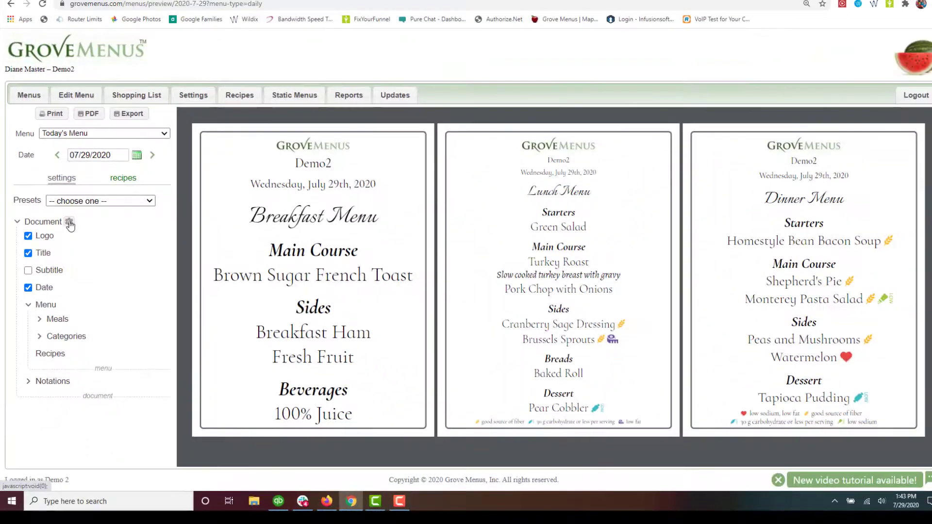
Remove daily: Breakfast from the document's Menus and re-add it after Lunch and Dinner.
left_click(140, 156)
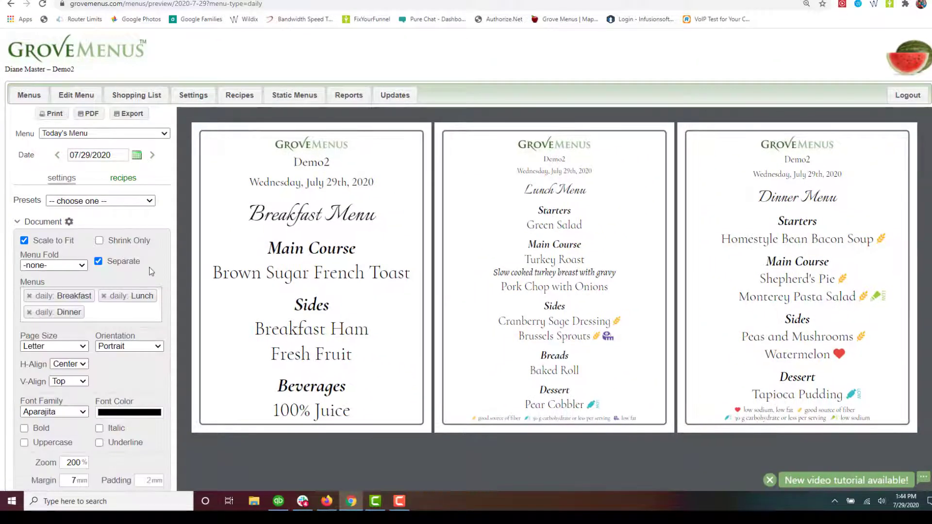
scroll(146, 276, "down", 1)
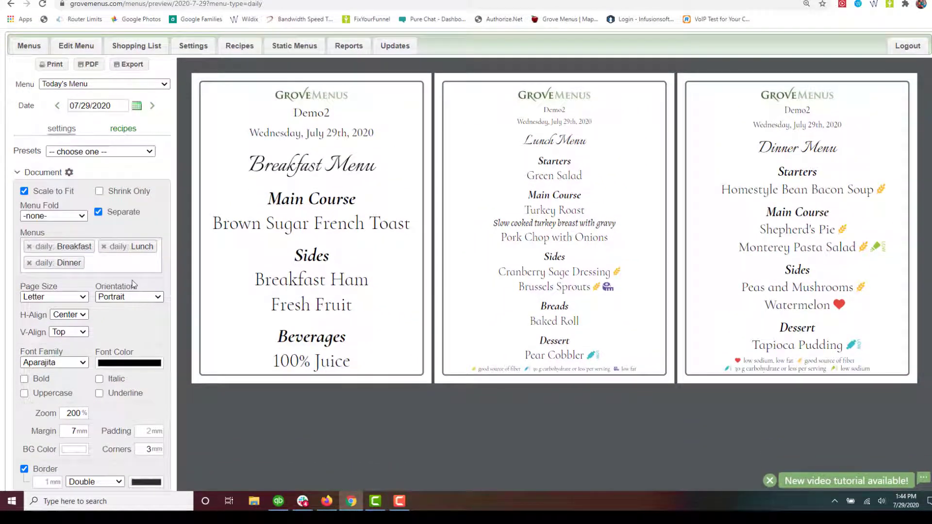
left_click(29, 247)
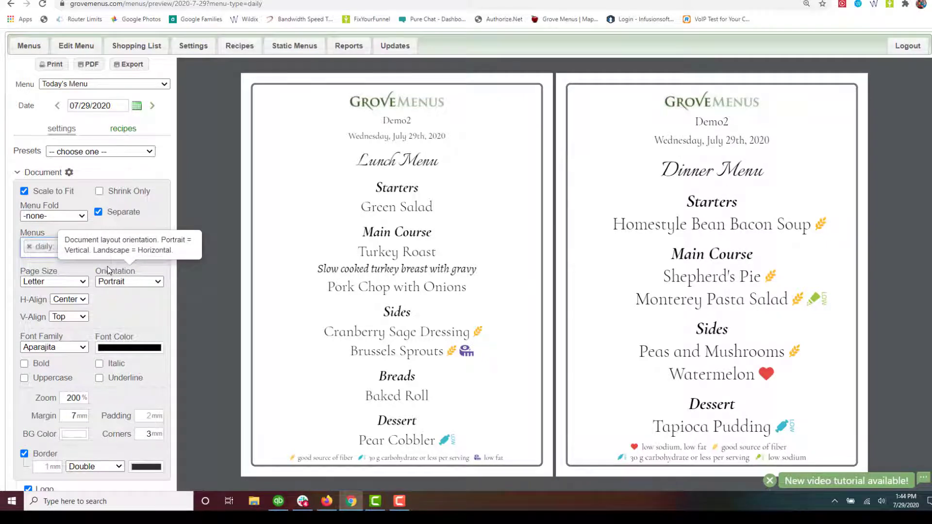
left_click(152, 251)
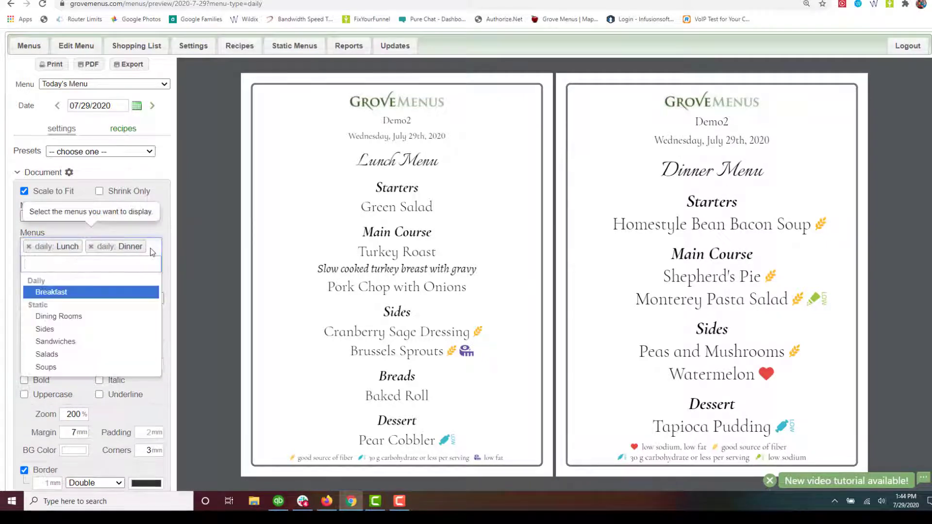
left_click(59, 293)
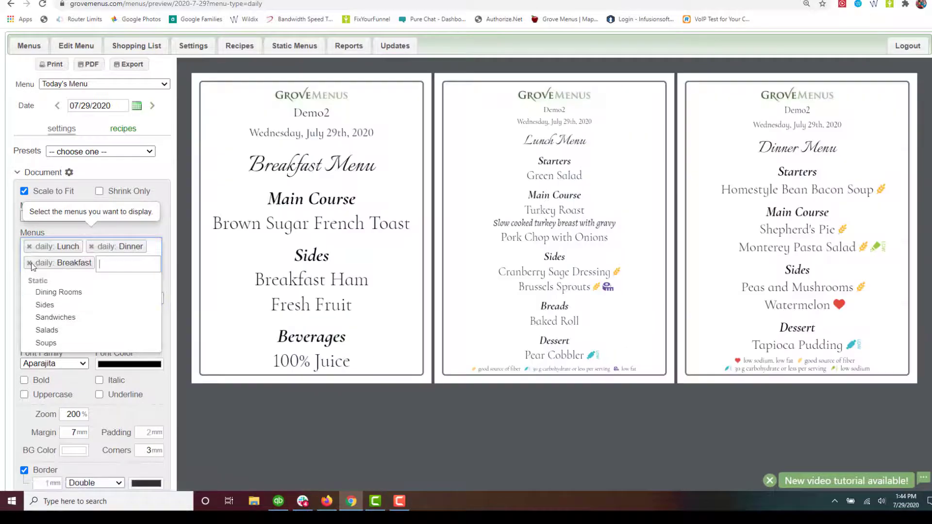
left_click(32, 265)
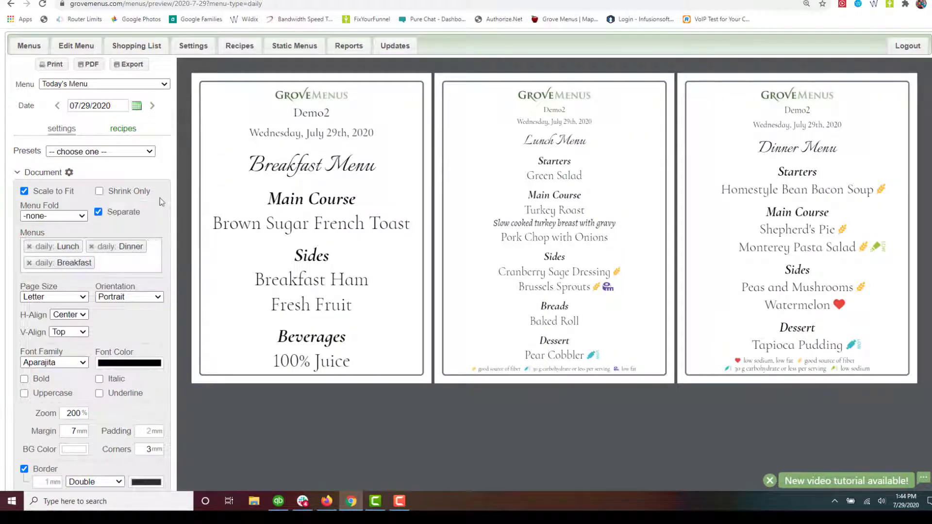
mouse_move(163, 194)
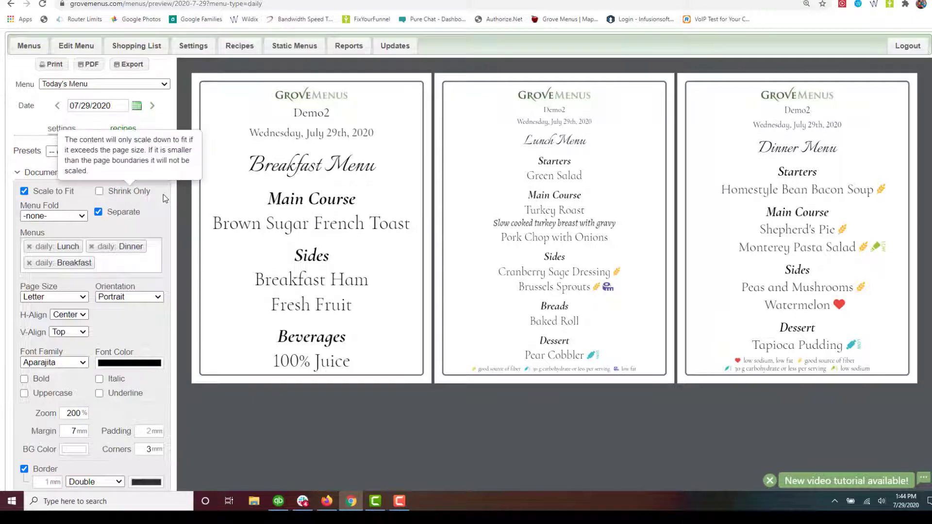
Choose Half-Fold, drop Breakfast from the left fold, and put Dining Rooms on the right fold.
left_click(82, 216)
left_click(58, 247)
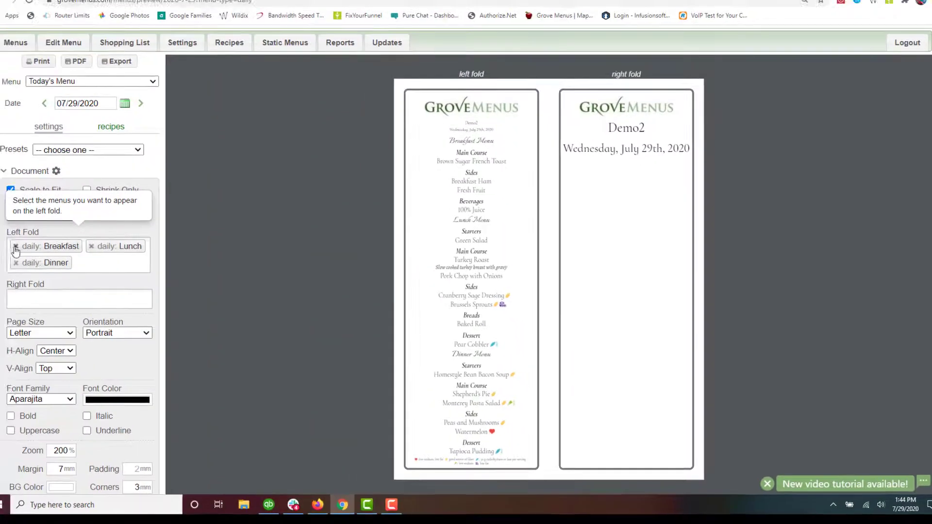
left_click(16, 246)
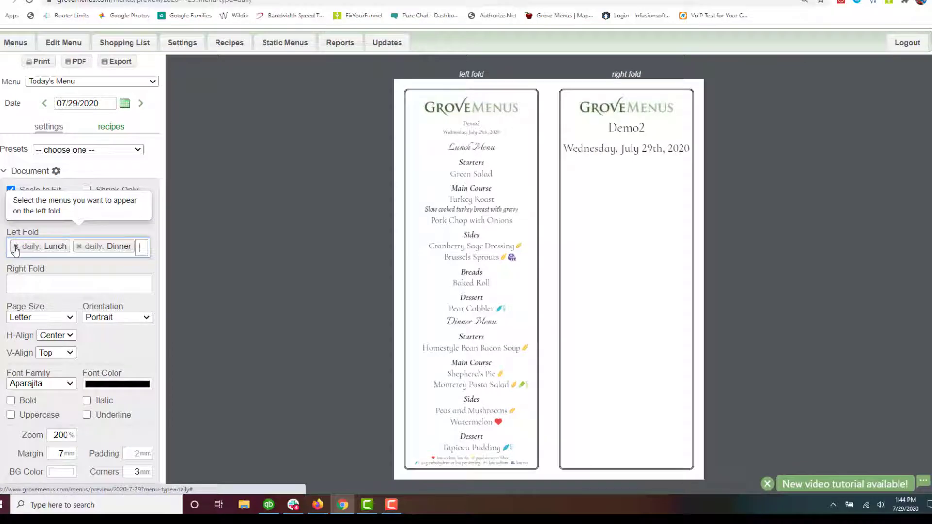
left_click(34, 288)
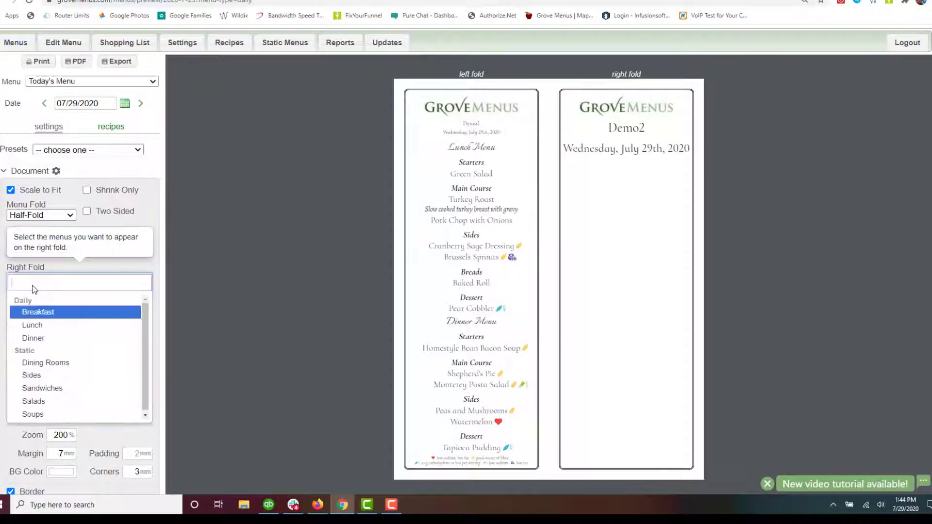
left_click(41, 362)
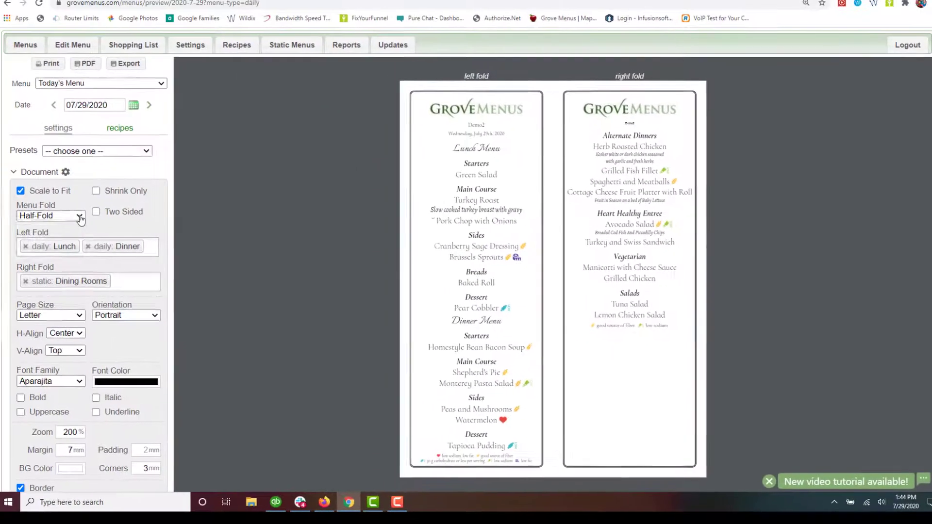
Set Menu Fold back to -none- and uncheck Separate so Lunch and Dinner share a page.
left_click(77, 215)
left_click(66, 233)
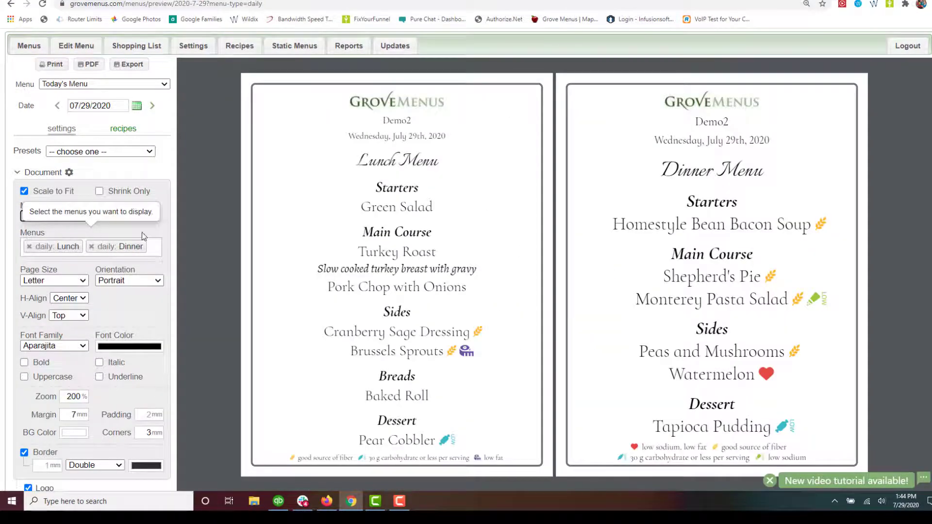
left_click(98, 213)
left_click(102, 214)
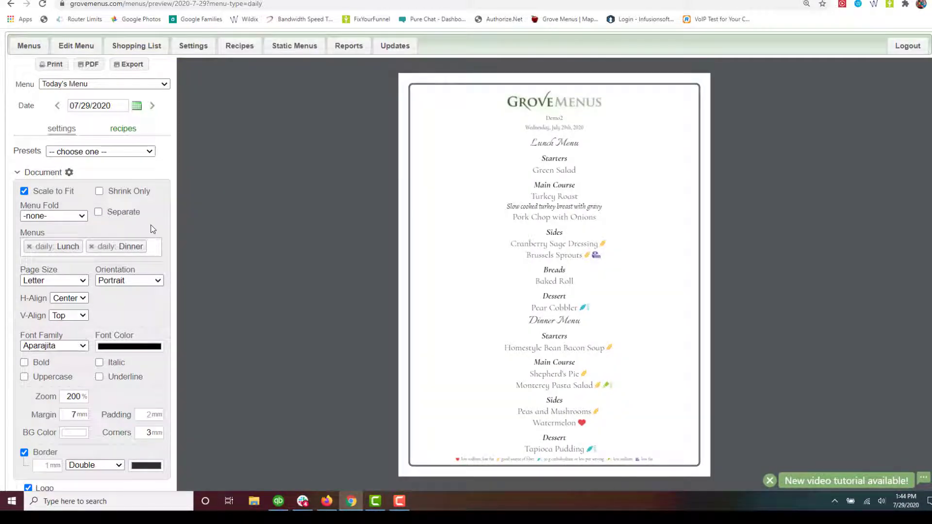
Toggle the page Border off and back on, keeping the 1 mm double border.
scroll(149, 219, "down", 1)
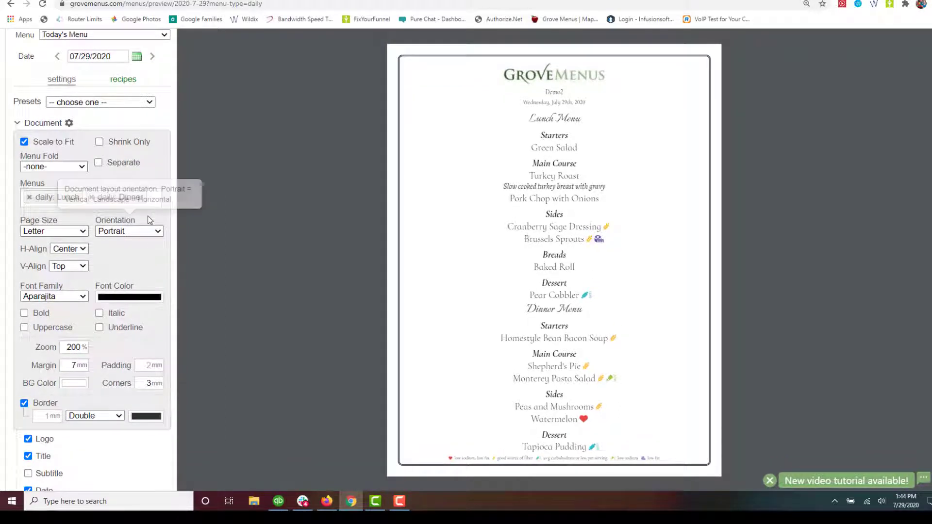
mouse_move(139, 182)
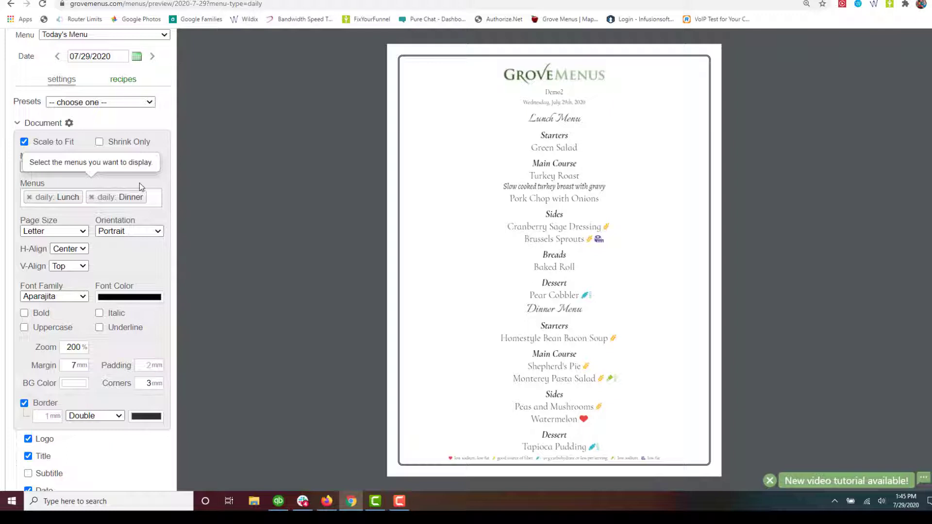
left_click(24, 404)
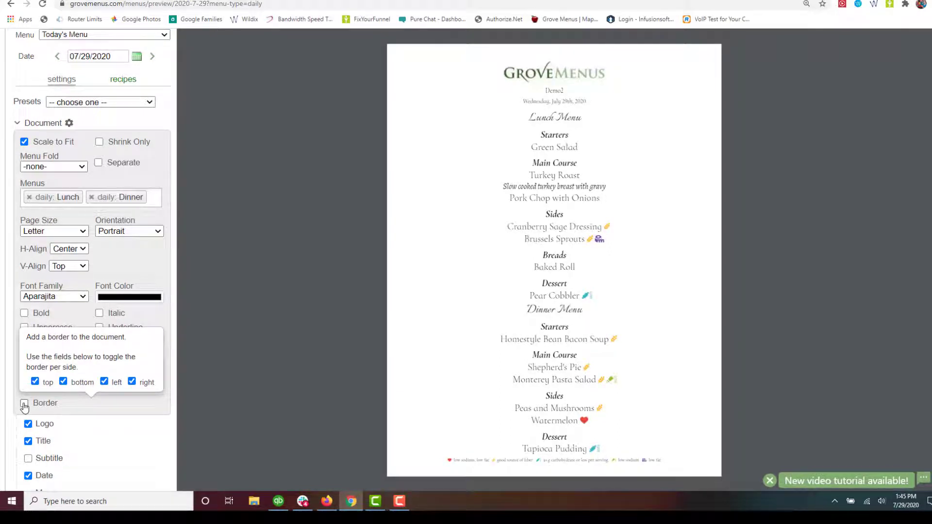
left_click(24, 403)
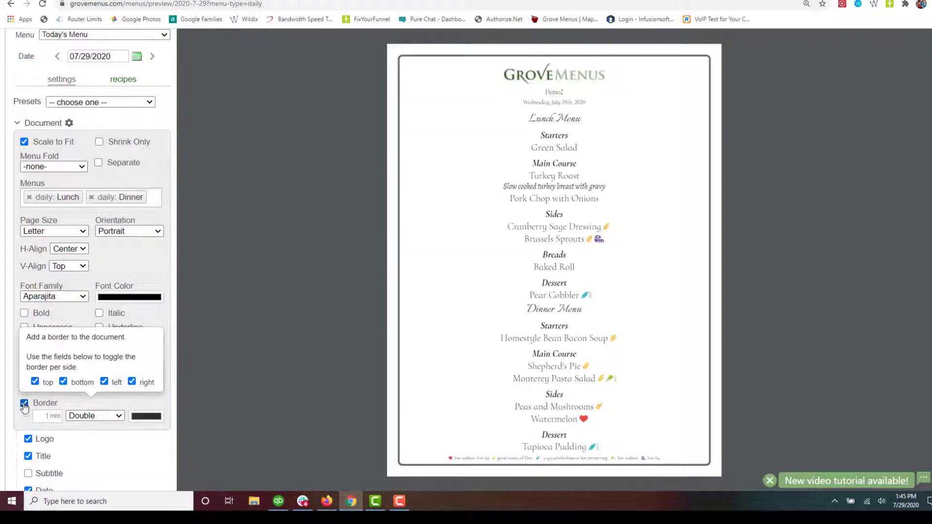
left_click(69, 123)
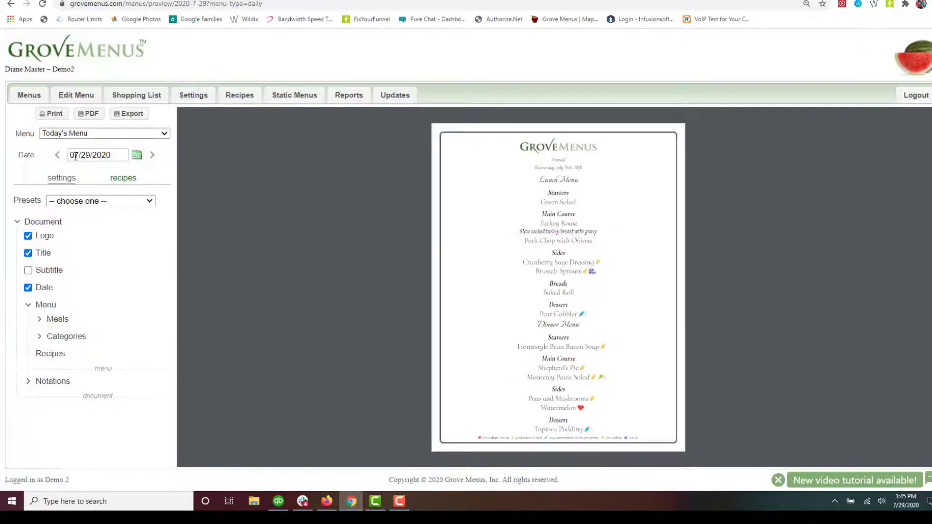
mouse_move(57, 288)
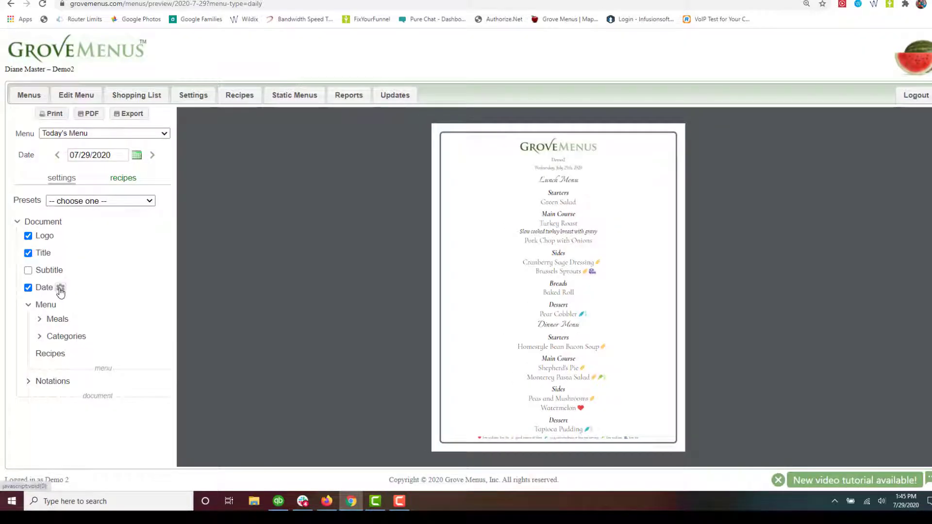
left_click(60, 288)
scroll(83, 342, "down", 2)
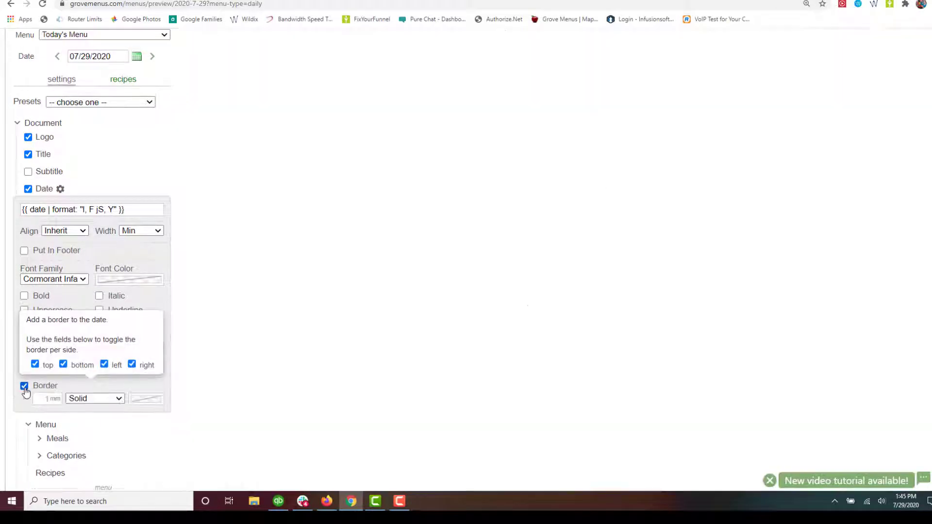
left_click(25, 387)
left_click(24, 386)
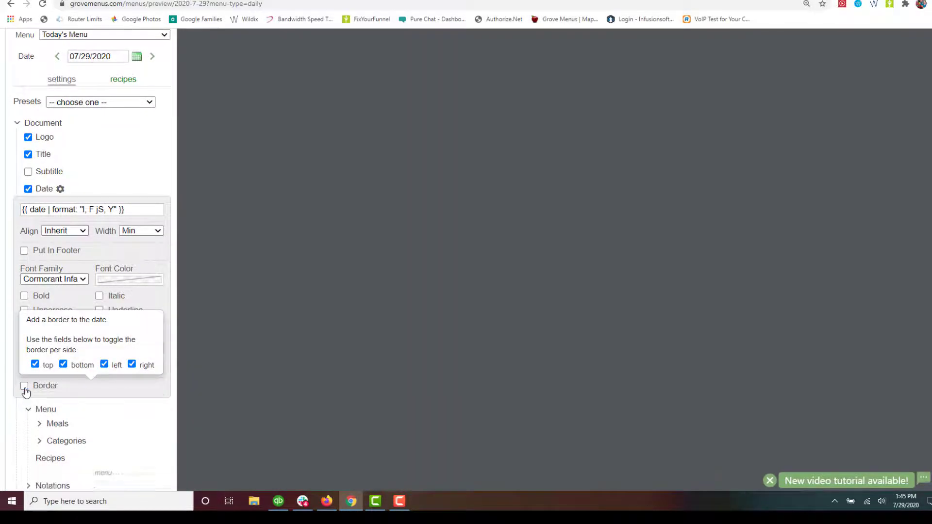
left_click(61, 189)
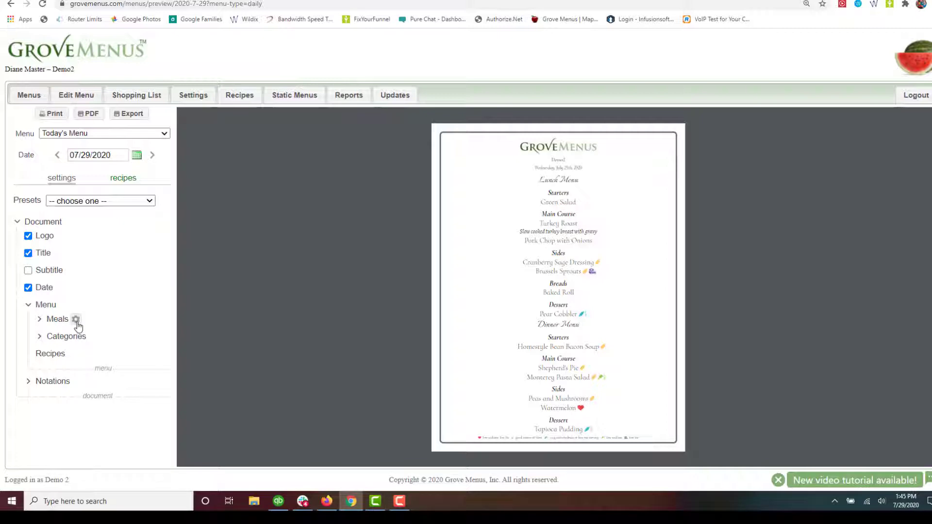
Add a meal-section border, try two meal columns, then set the Meals layout to 1 column.
left_click(77, 320)
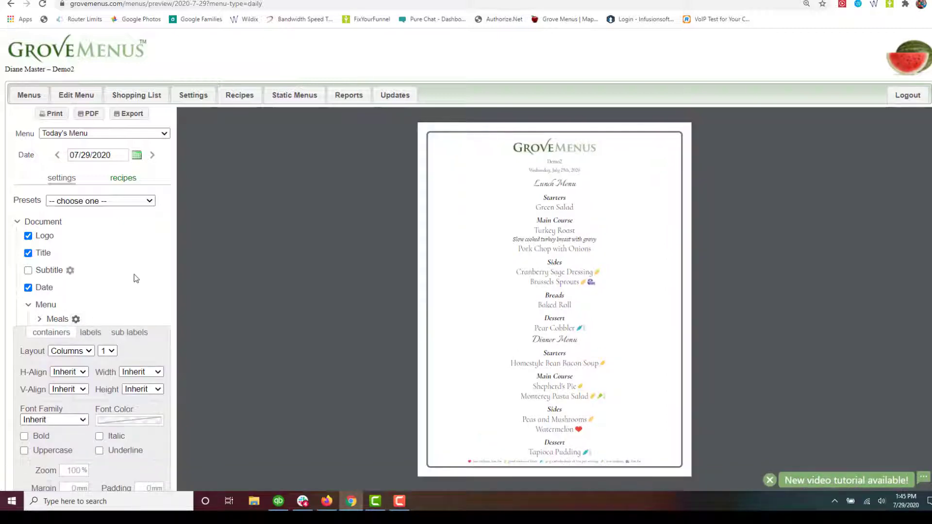
scroll(134, 275, "down", 1)
scroll(134, 275, "down", 1)
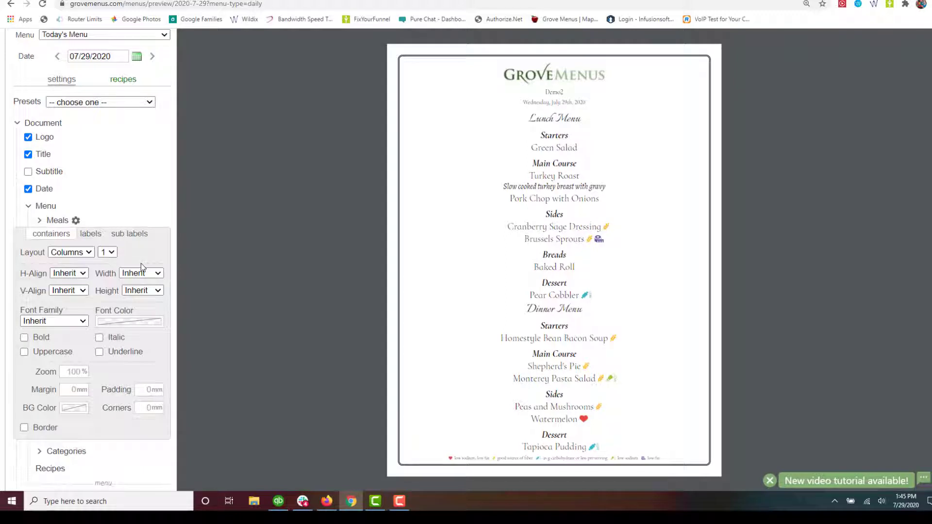
left_click(23, 428)
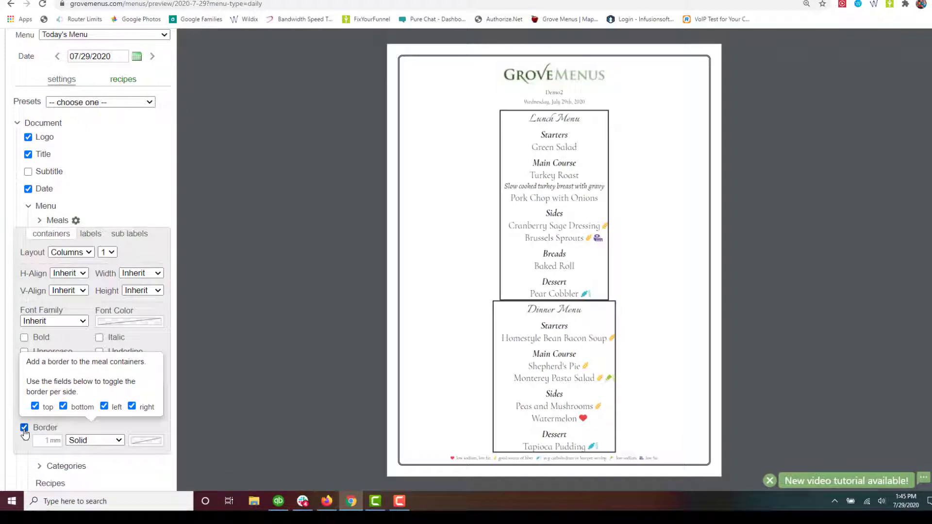
left_click(108, 253)
left_click(109, 282)
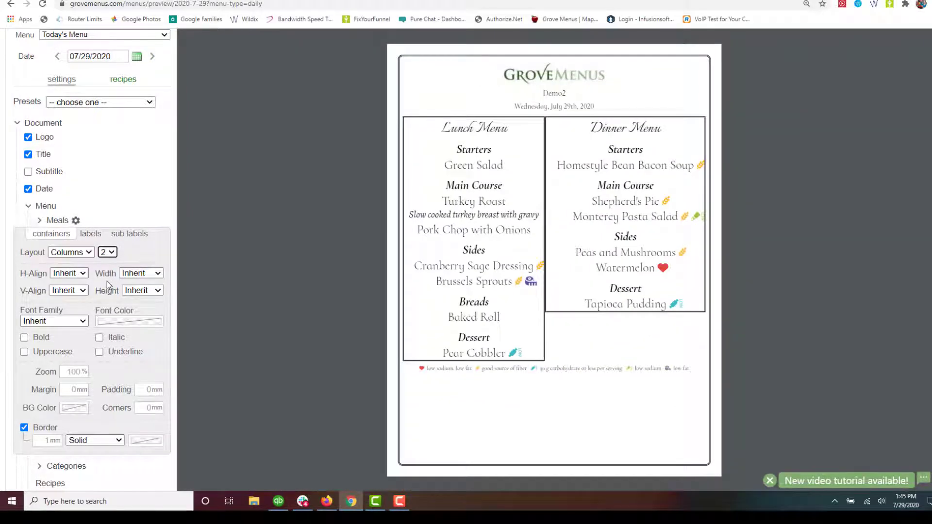
left_click(108, 253)
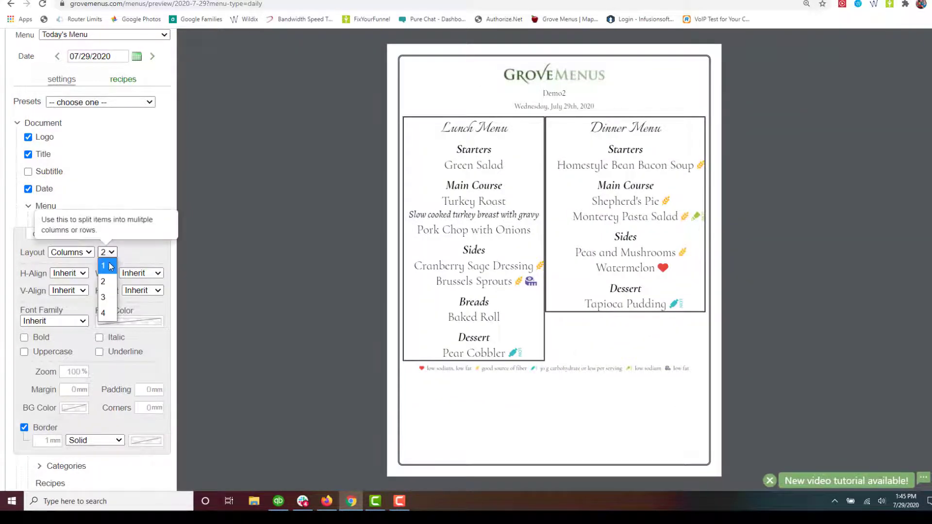
left_click(109, 269)
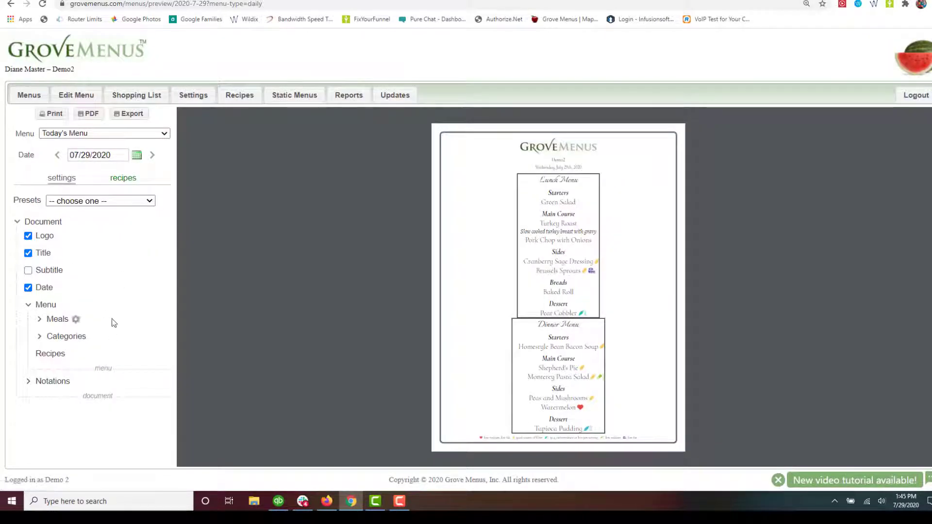
Uncheck Border in the Meals settings to remove the Lunch and Dinner boxes.
left_click(63, 305)
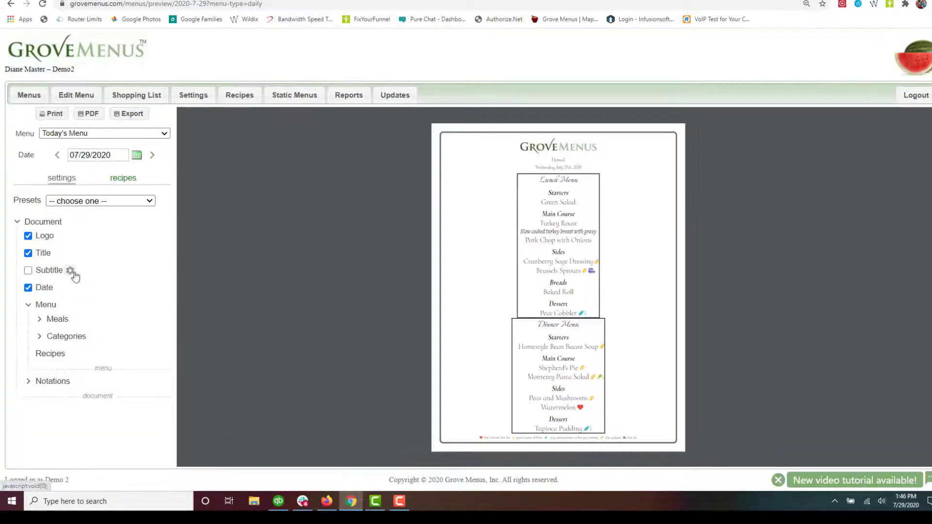
left_click(74, 319)
scroll(57, 378, "down", 3)
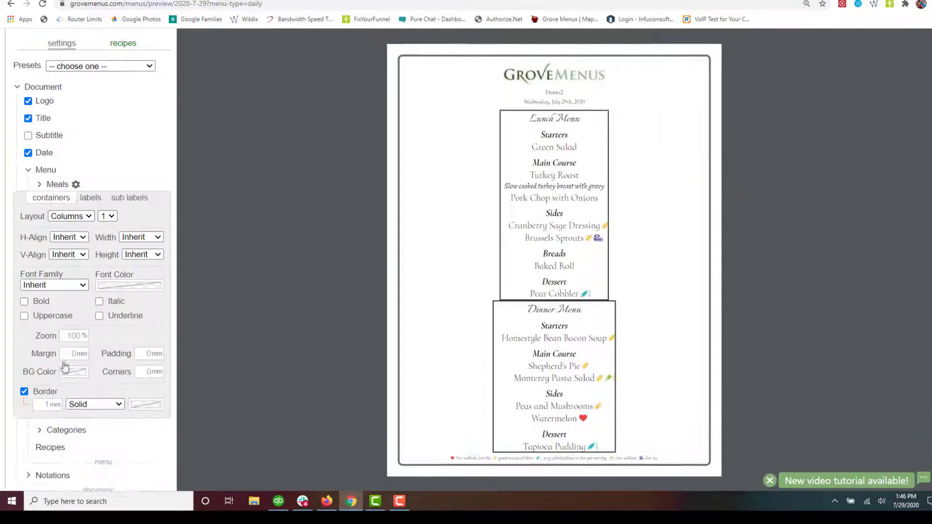
left_click(24, 378)
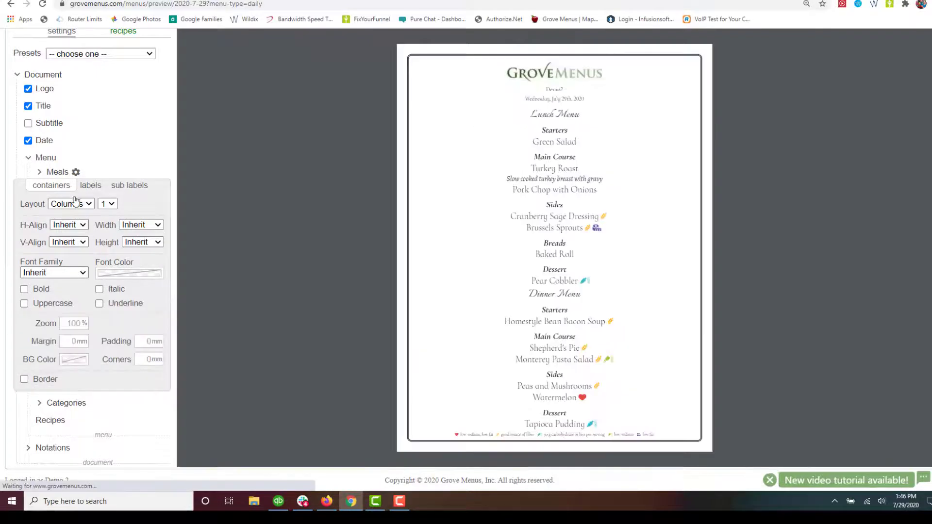
left_click(75, 172)
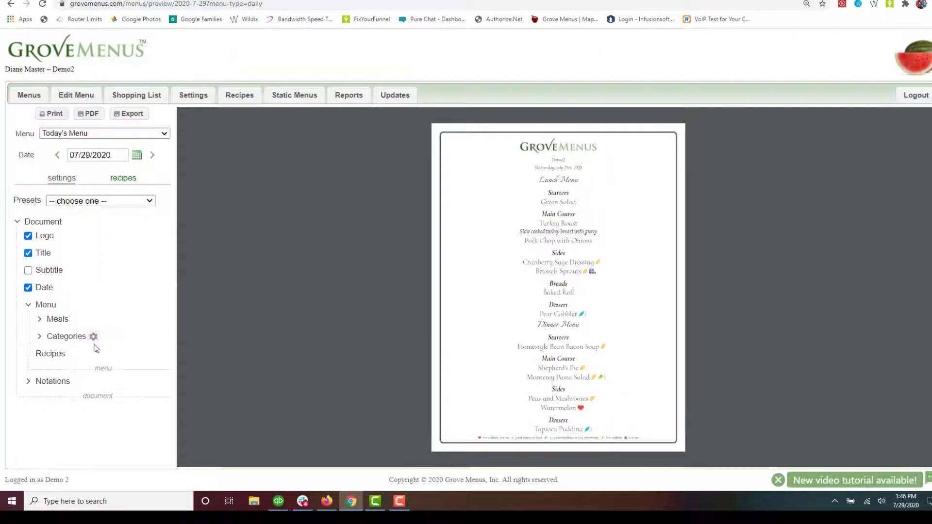
Check Border in the Categories settings and set its Layout Columns count to 2.
left_click(92, 337)
scroll(121, 312, "down", 3)
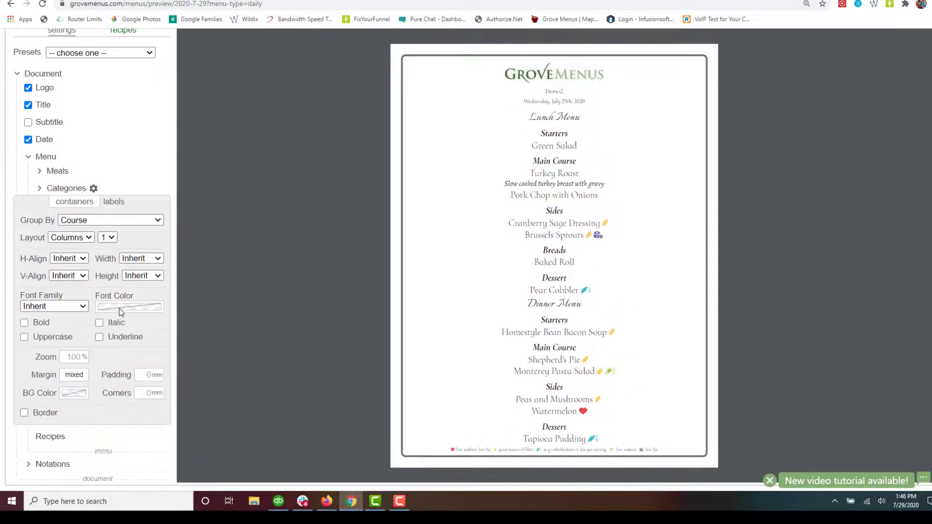
left_click(23, 413)
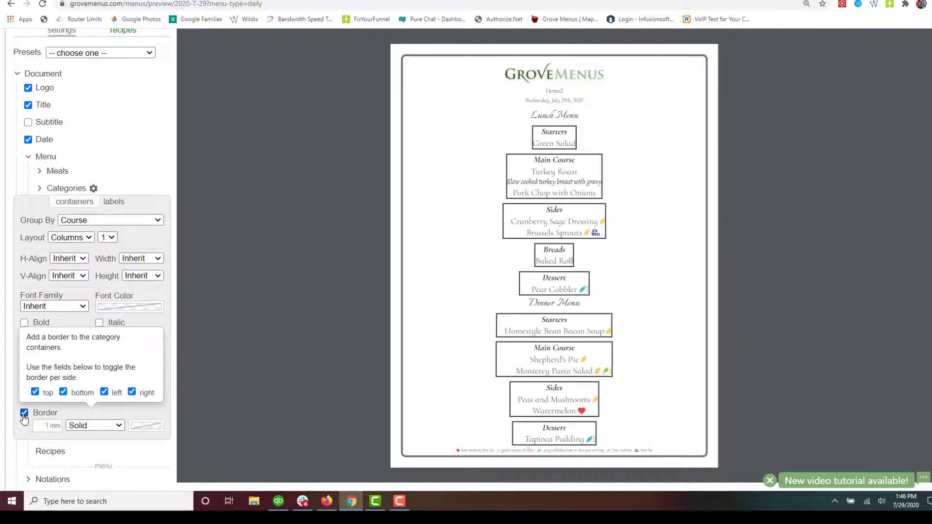
left_click(108, 237)
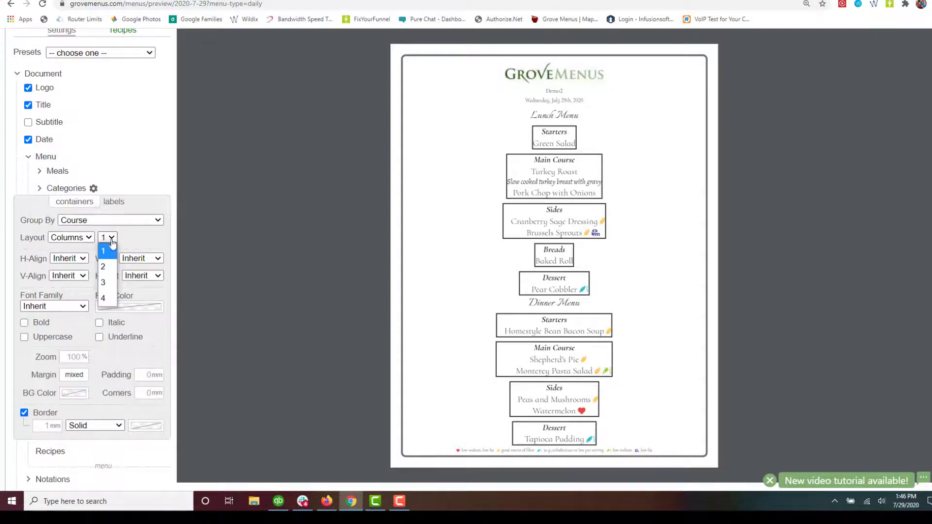
left_click(109, 266)
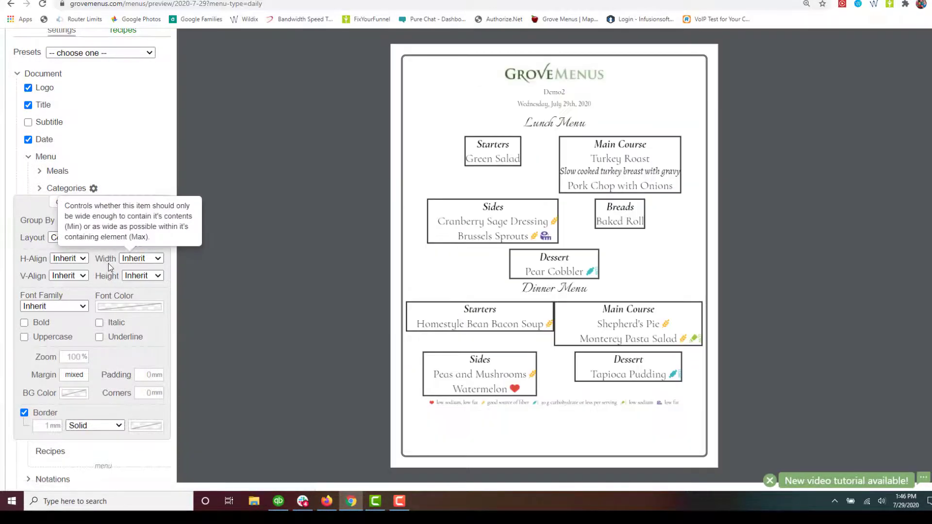
Close the category settings and check Separate in the Document settings.
left_click(94, 189)
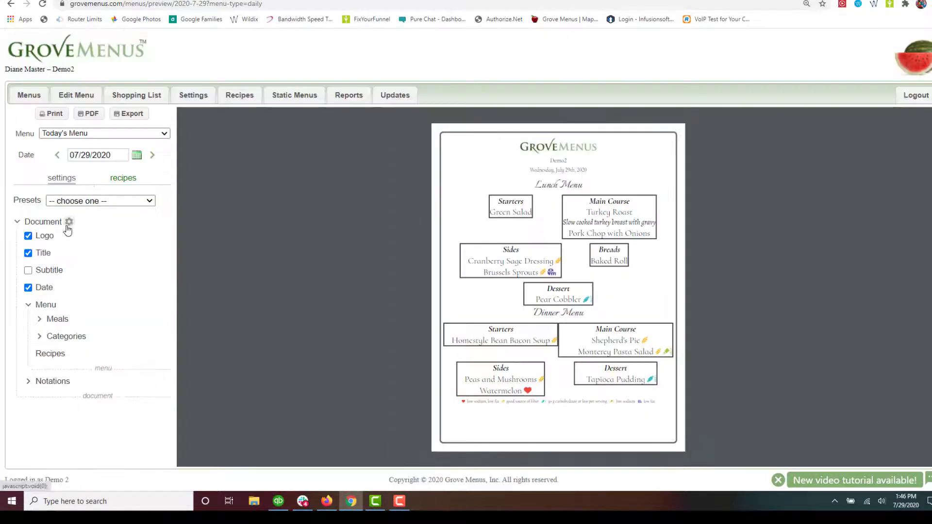
left_click(69, 223)
left_click(99, 262)
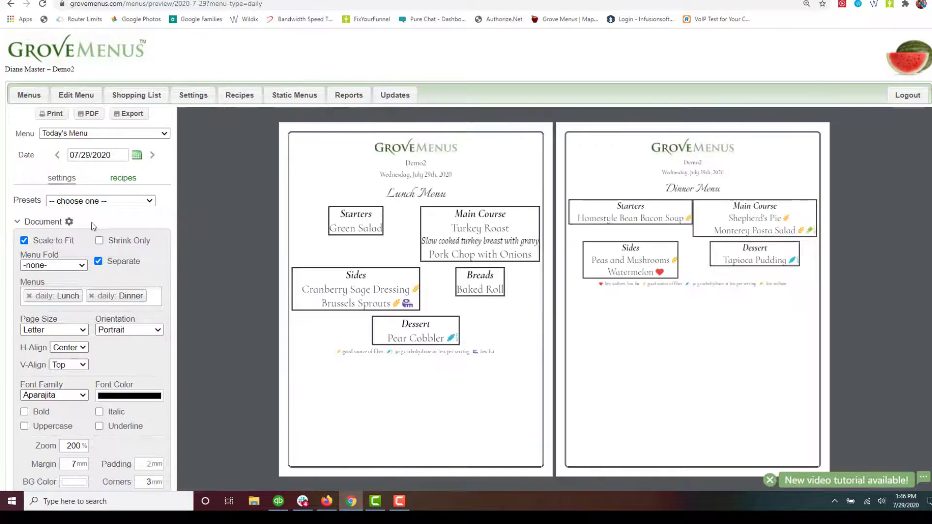
left_click(69, 223)
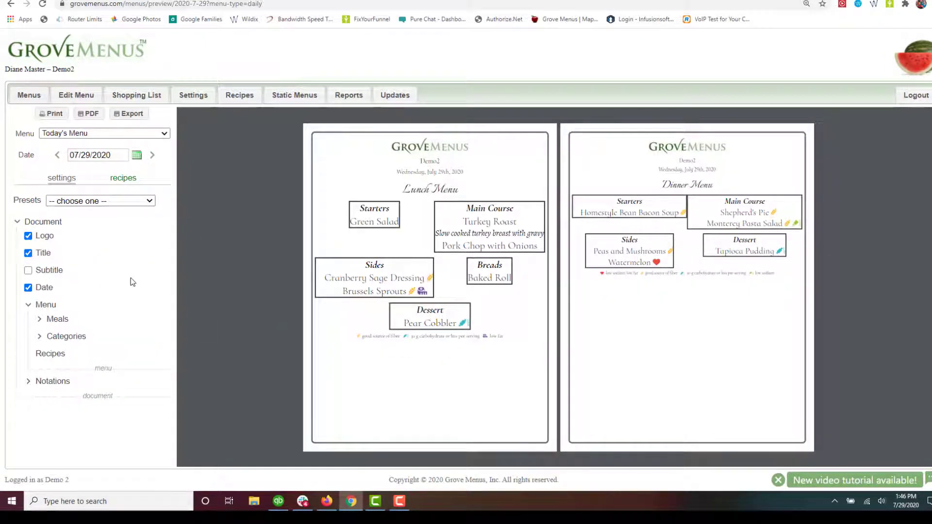
Give the course categories 10 mm bottom padding and leave their Border unchecked.
left_click(93, 337)
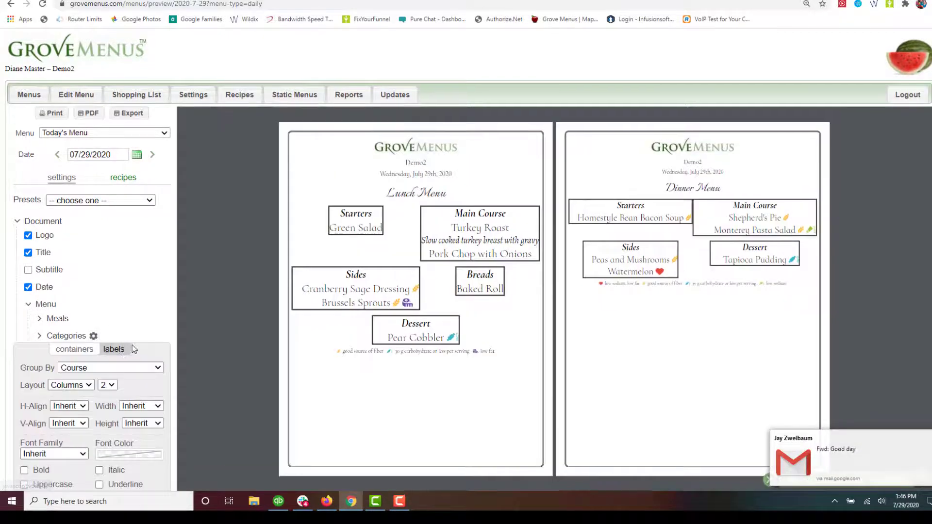
scroll(134, 340, "down", 3)
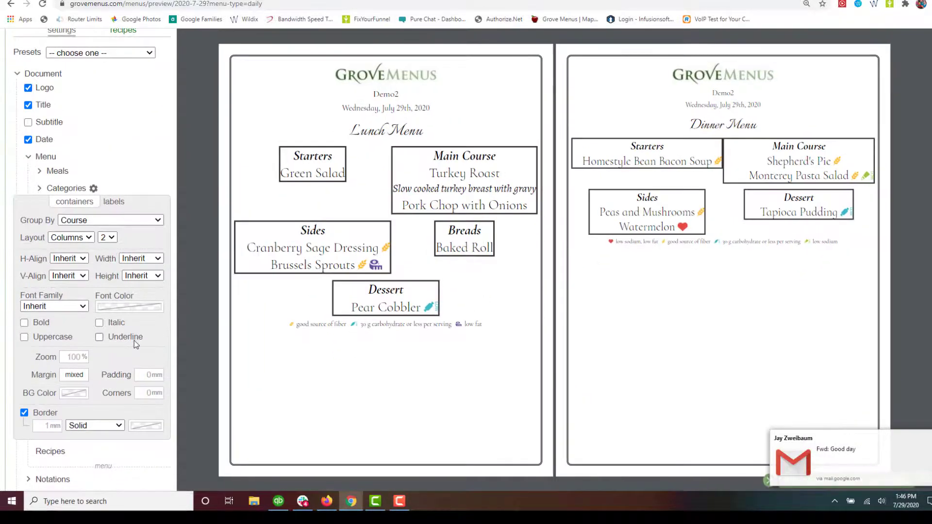
left_click(24, 413)
left_click(24, 413)
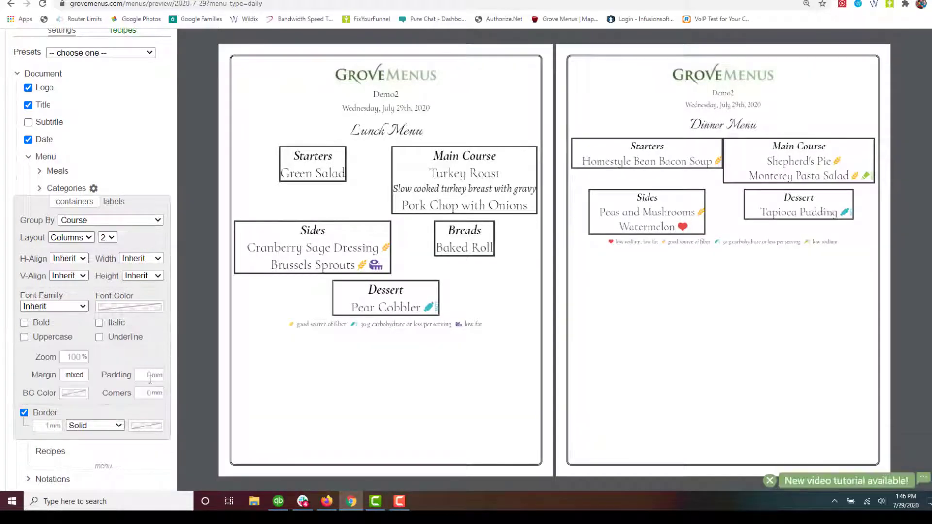
left_click(146, 376)
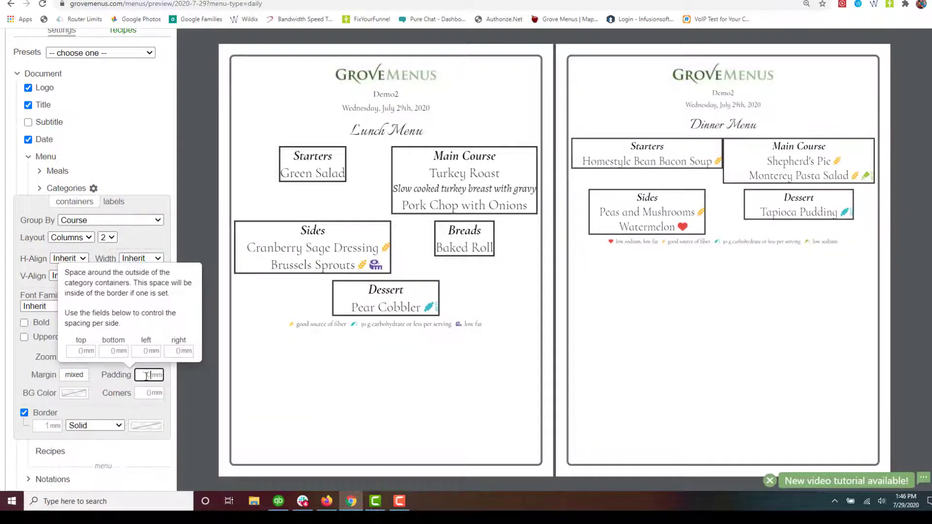
left_click(113, 351)
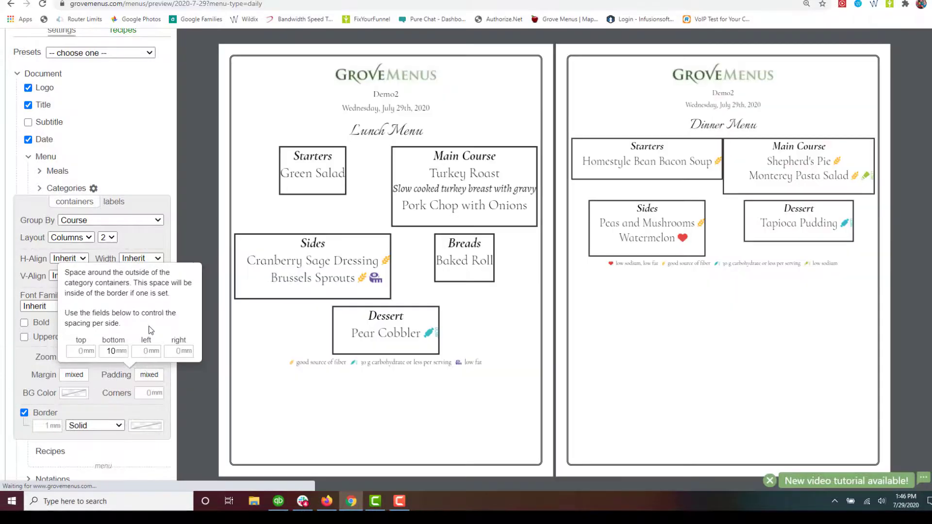
left_click(230, 386)
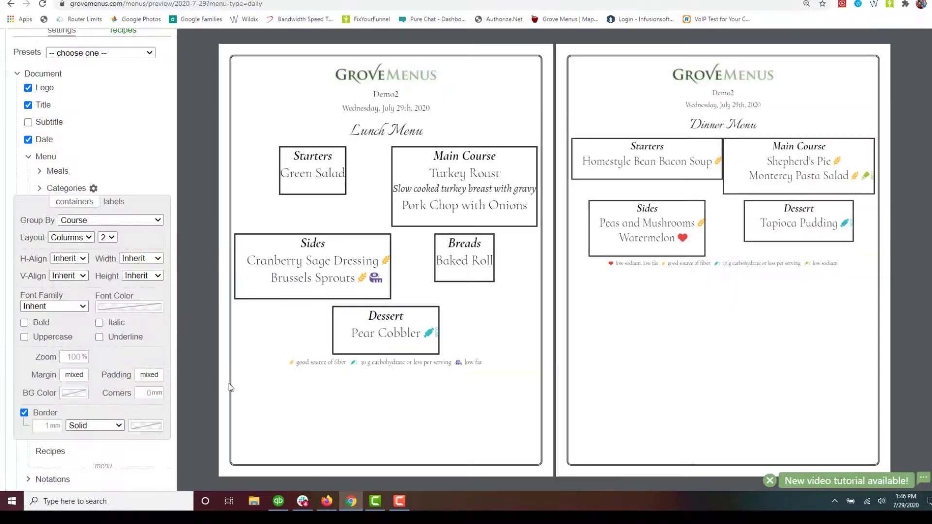
left_click(24, 413)
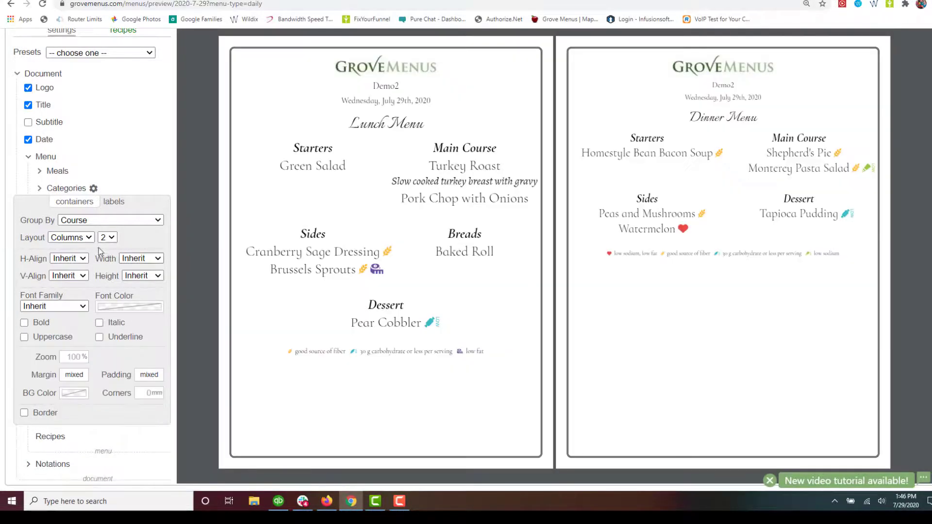
Set the recipes' bottom padding to 5 mm and turn their Border off.
left_click(93, 187)
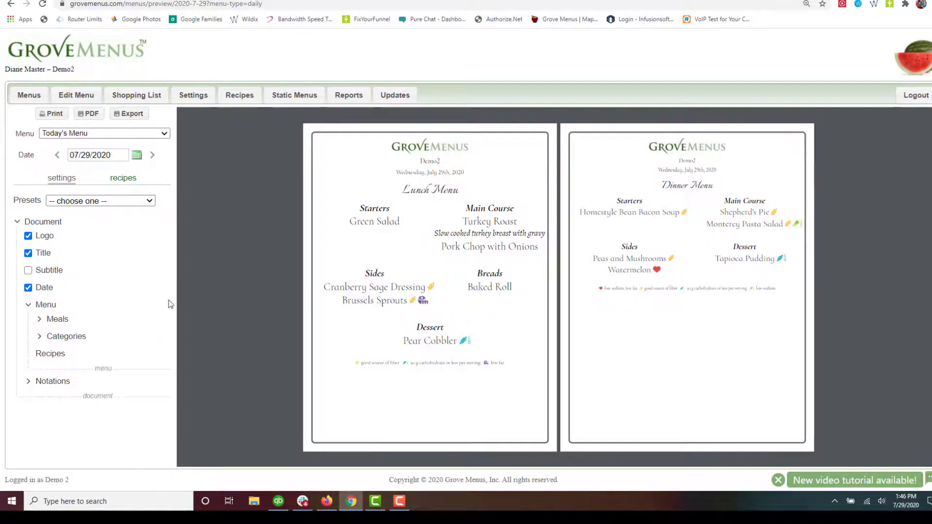
left_click(73, 354)
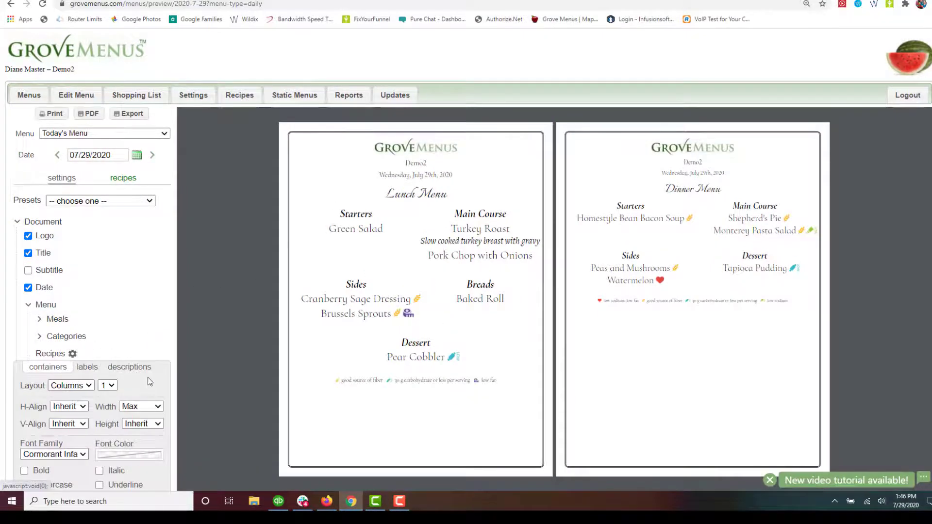
scroll(143, 377, "down", 1)
scroll(144, 376, "down", 2)
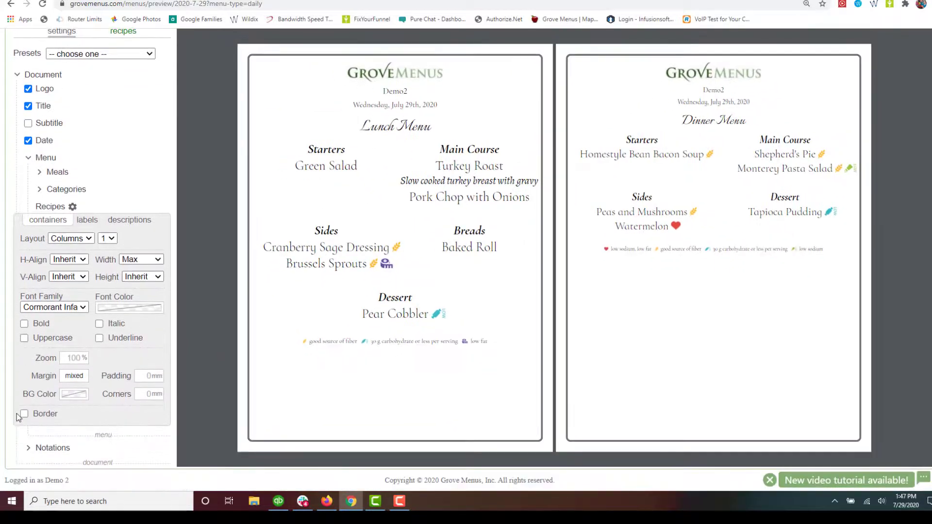
left_click(25, 415)
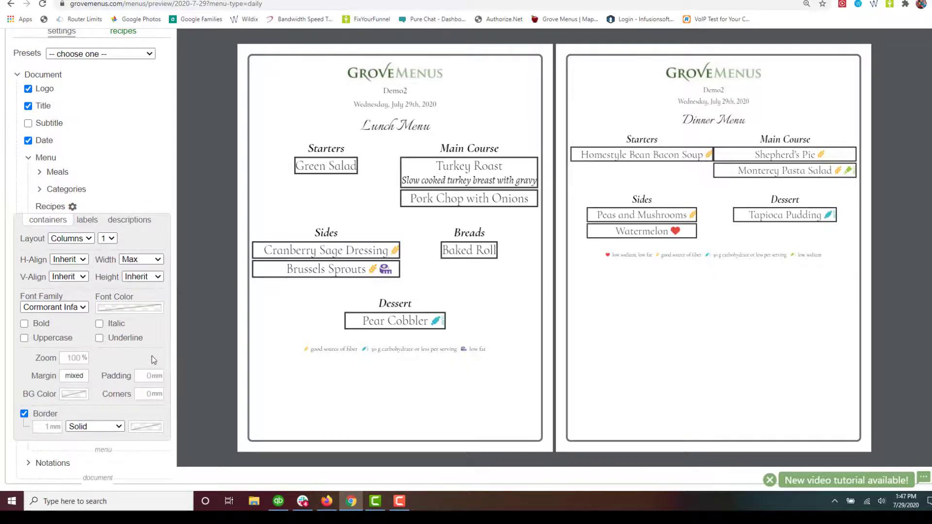
left_click(145, 375)
left_click(118, 353)
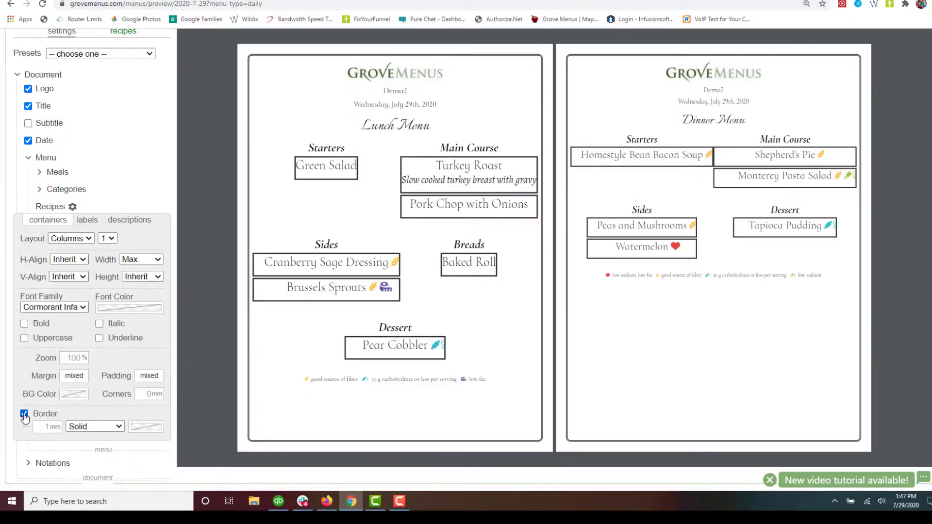
left_click(24, 413)
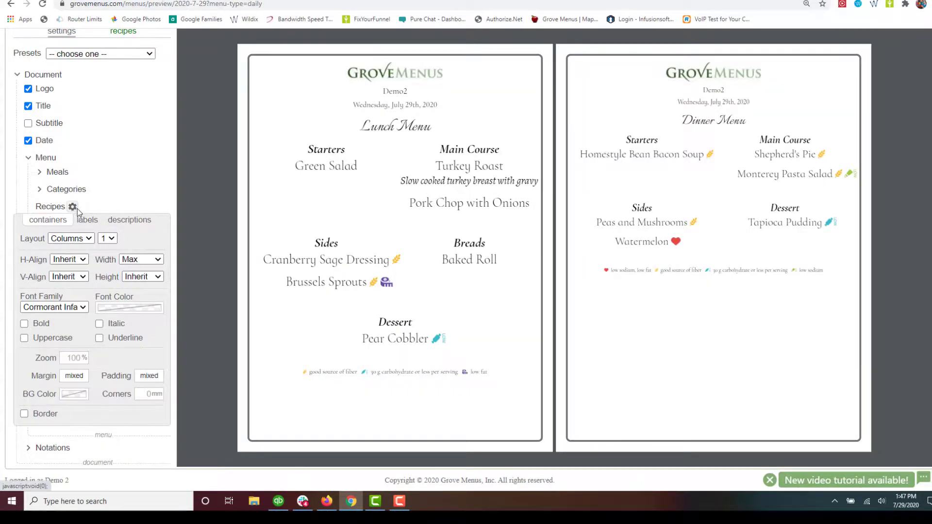
scroll(80, 209, "up", 3)
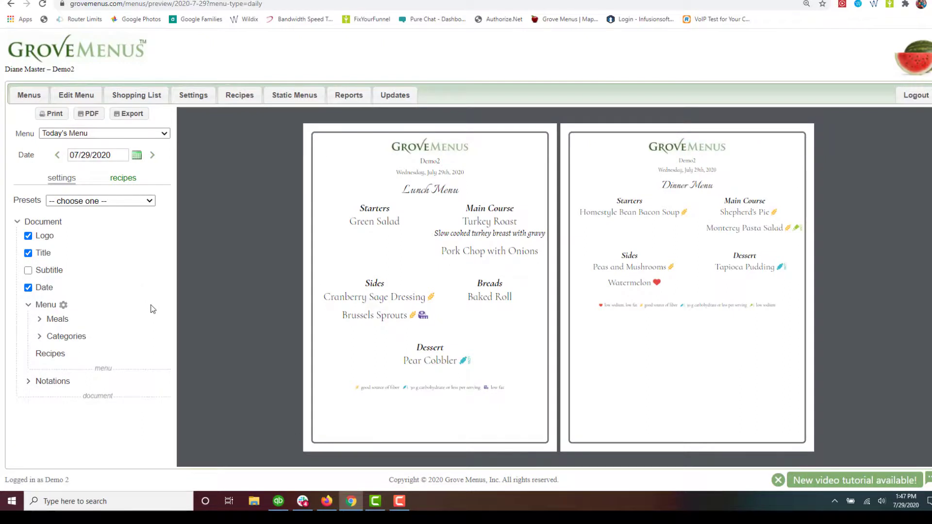